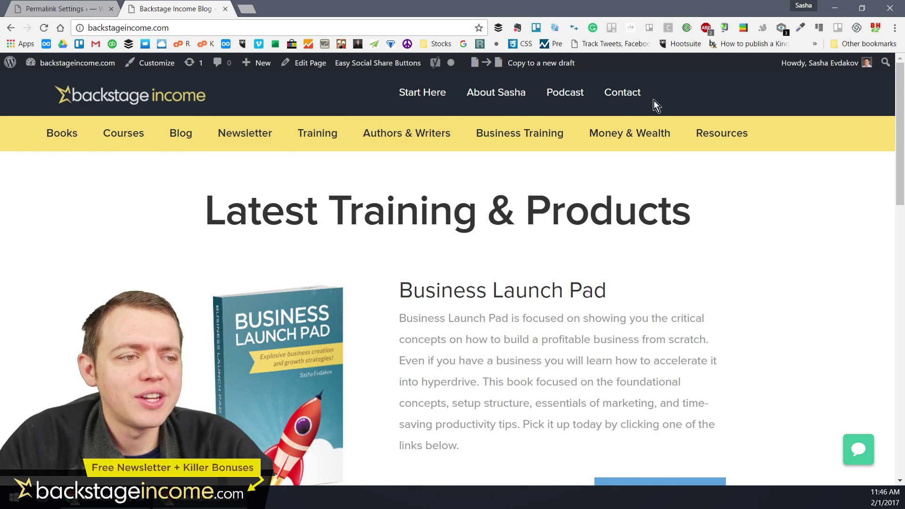
- Skim the homepage down to the signup section and back, then open the Recommended Resources page
scroll(514, 277, "down", 2)
scroll(514, 276, "down", 3)
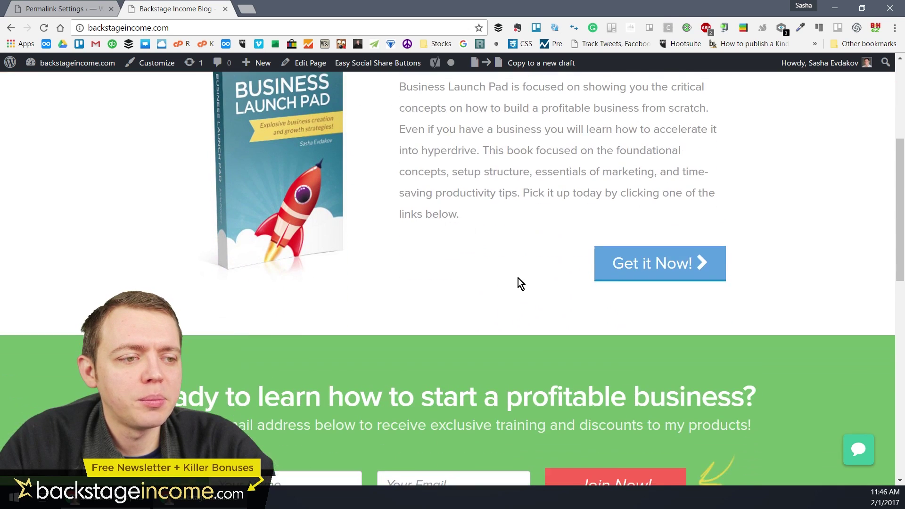
scroll(521, 273, "up", 4)
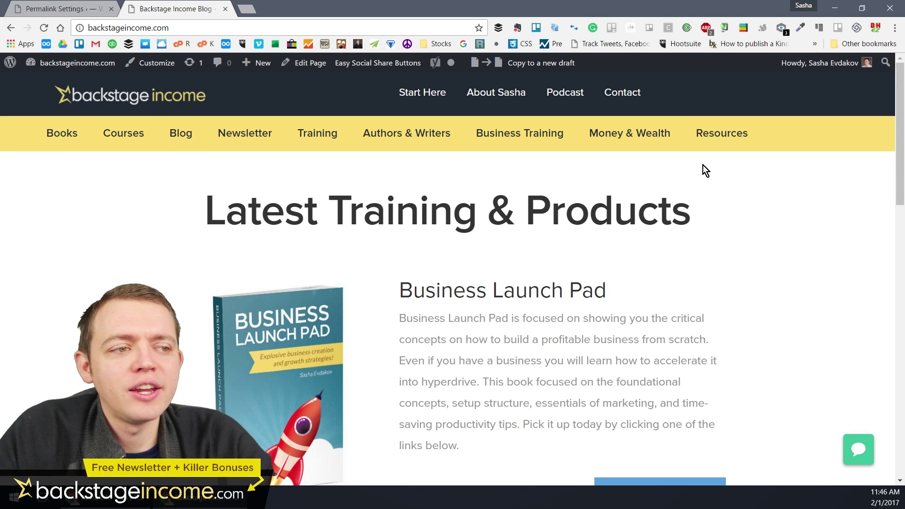
mouse_move(732, 146)
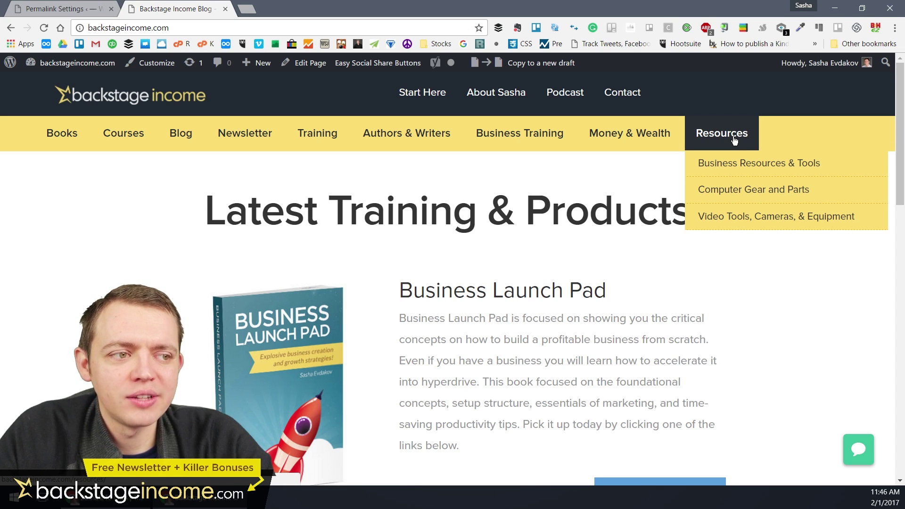
left_click(734, 138)
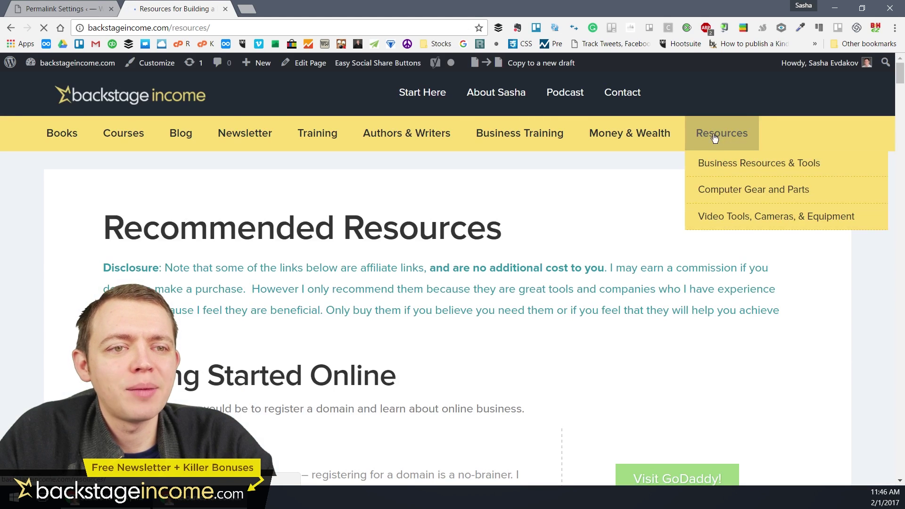
- Scroll through Recommended Resources: Hosting, Building Your Email List, LastPass and camera gear
scroll(257, 204, "down", 5)
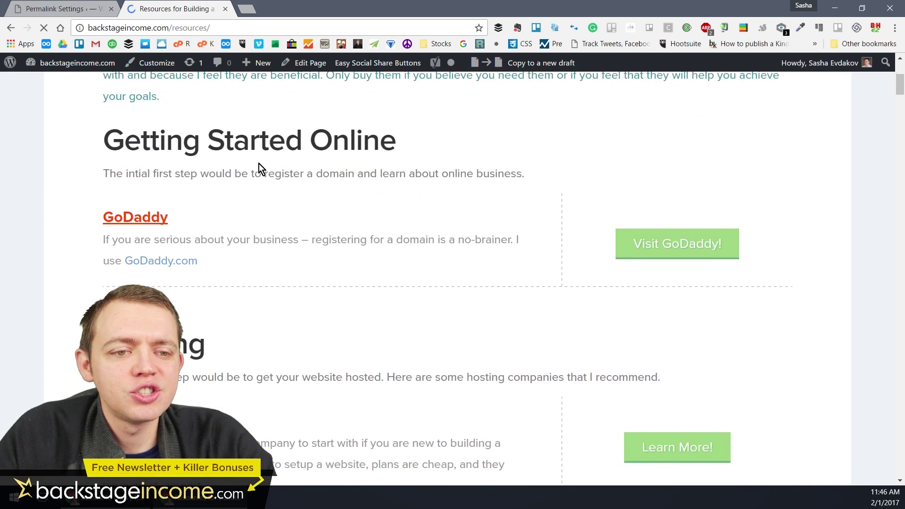
scroll(259, 165, "down", 7)
scroll(264, 168, "down", 5)
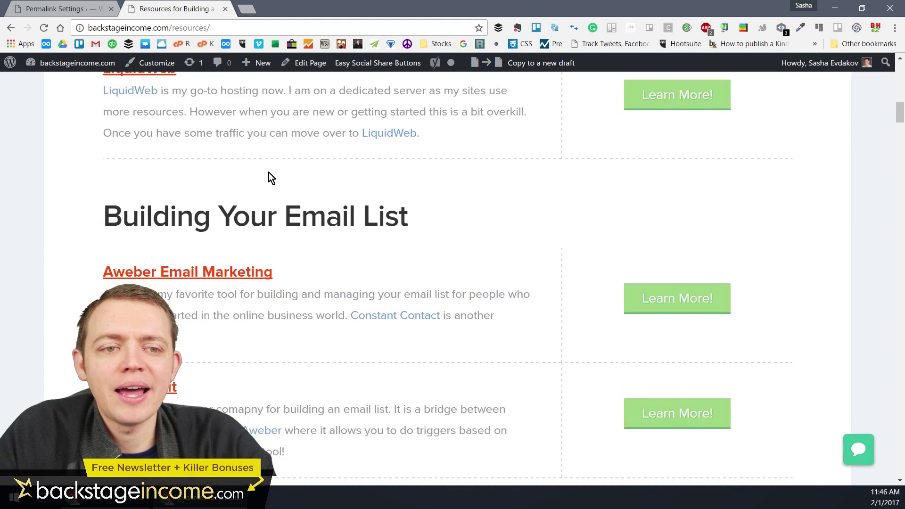
scroll(279, 179, "up", 6)
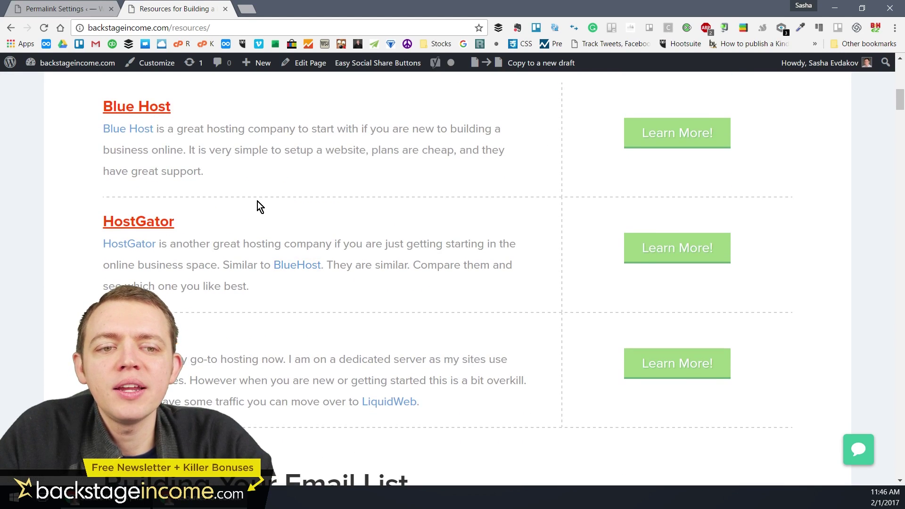
scroll(258, 202, "up", 5)
scroll(257, 203, "down", 5)
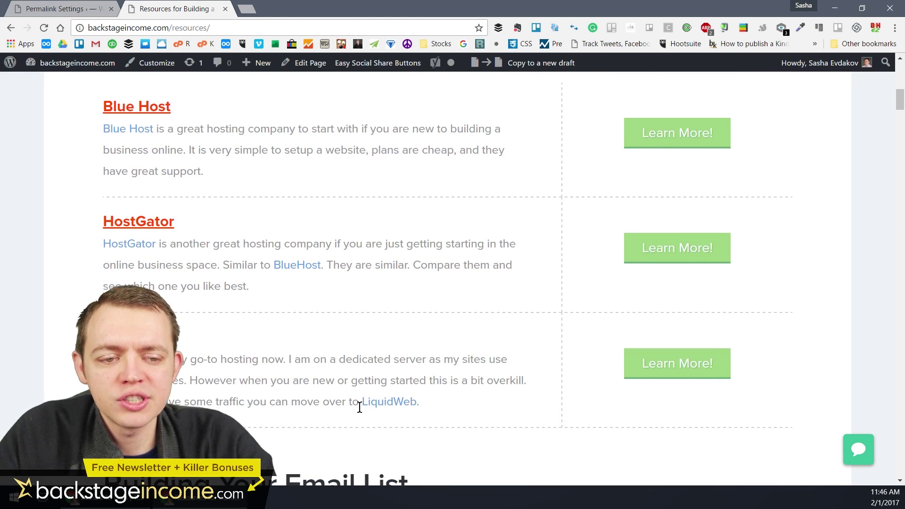
scroll(359, 407, "down", 3)
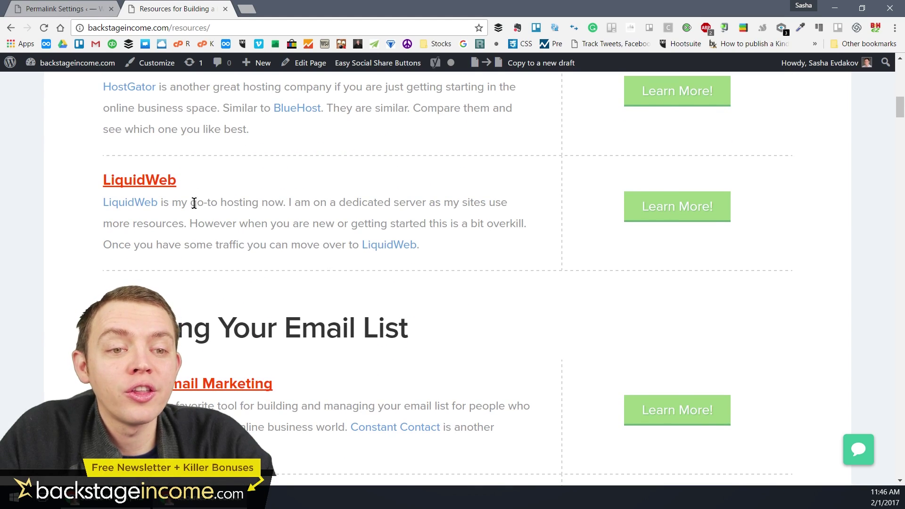
scroll(293, 204, "up", 12)
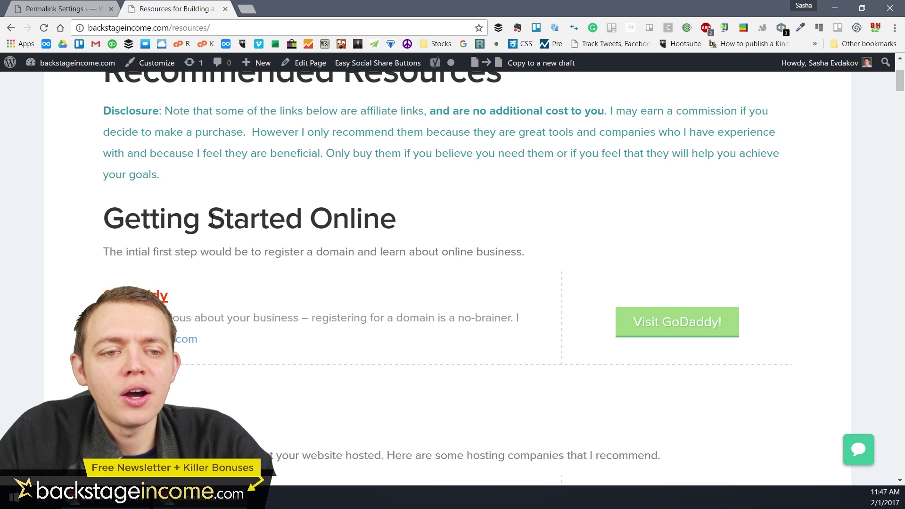
scroll(210, 221, "down", 2)
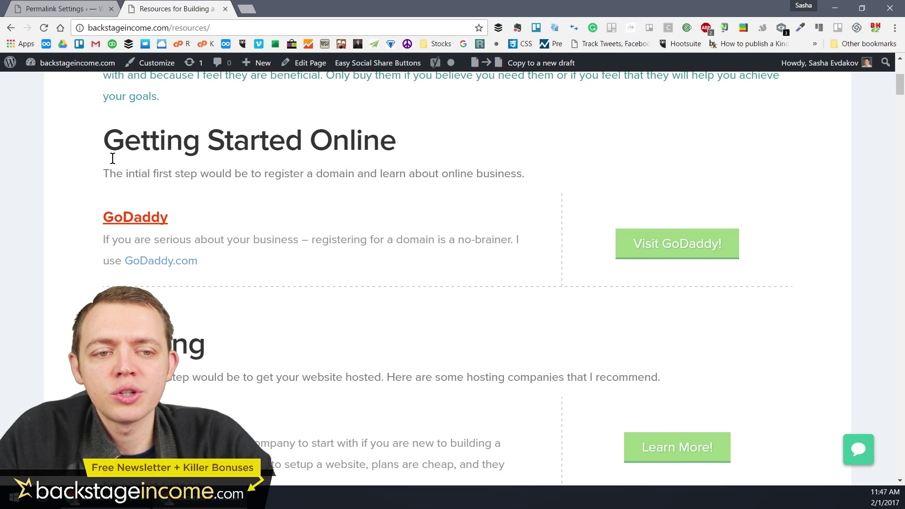
scroll(238, 211, "down", 3)
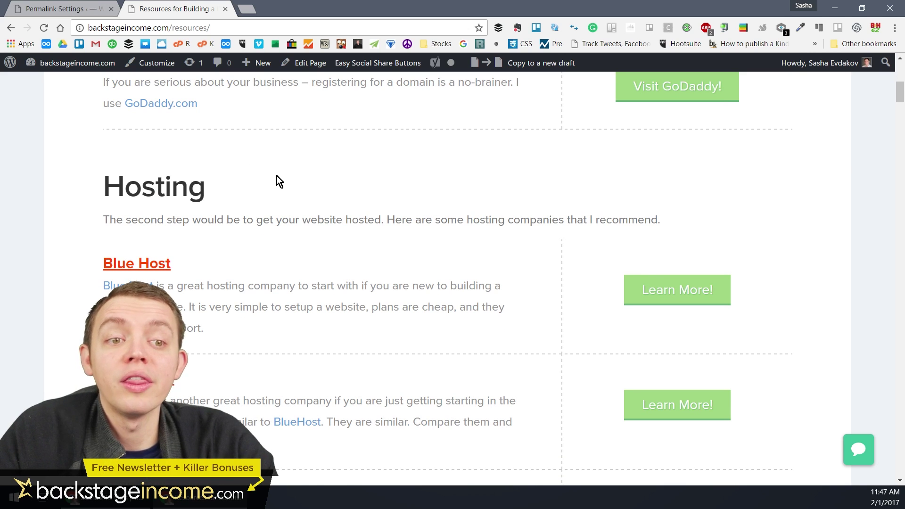
scroll(281, 180, "down", 9)
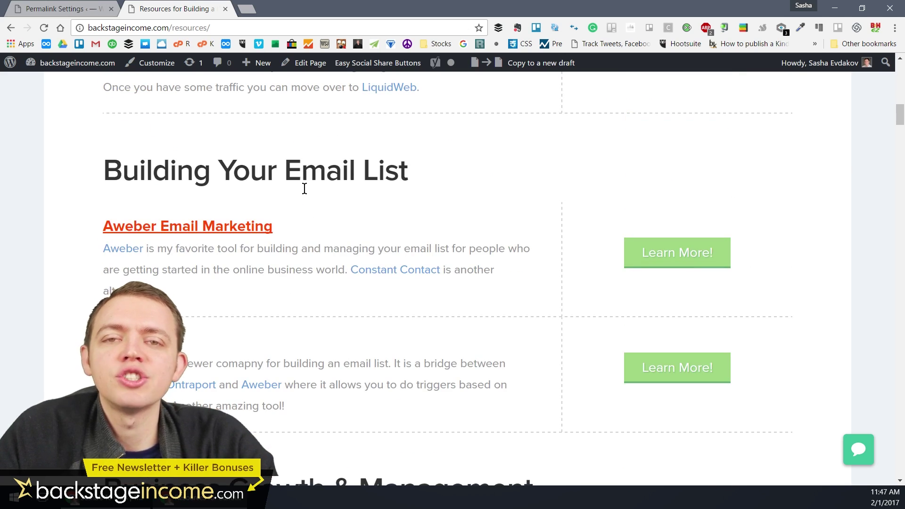
scroll(311, 191, "down", 12)
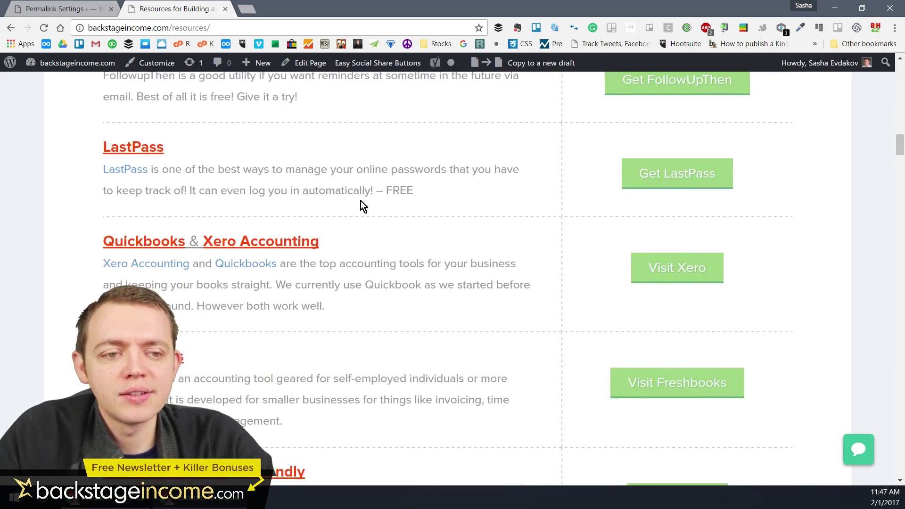
scroll(363, 203, "down", 15)
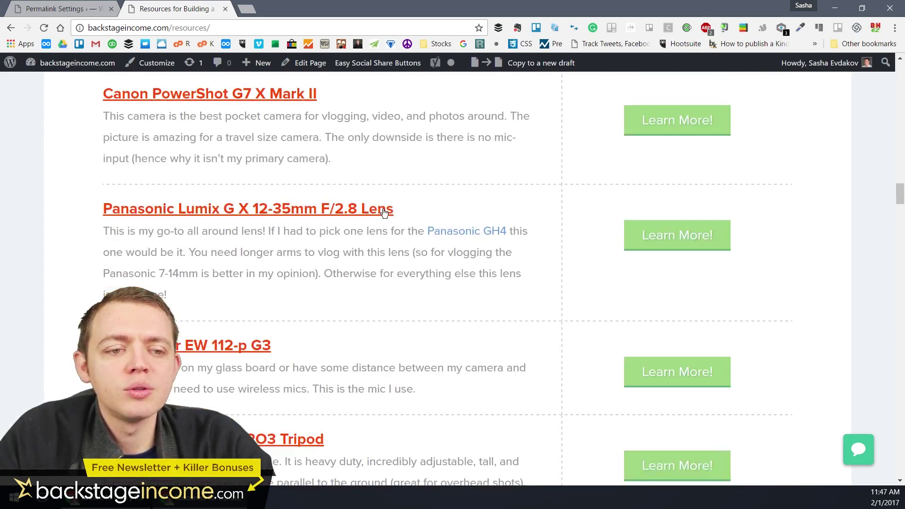
scroll(384, 212, "down", 9)
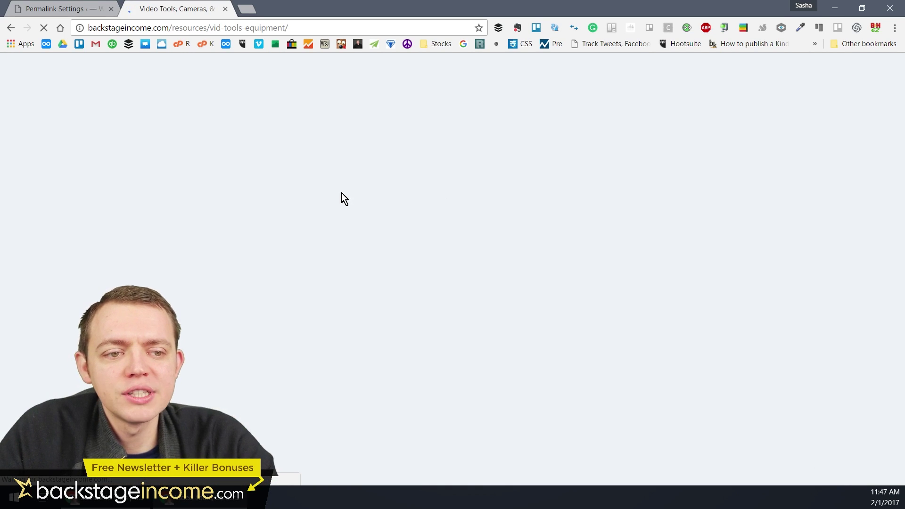
- Scroll through the Video Tools page's cameras, lenses and microphones, then back up
scroll(344, 212, "down", 3)
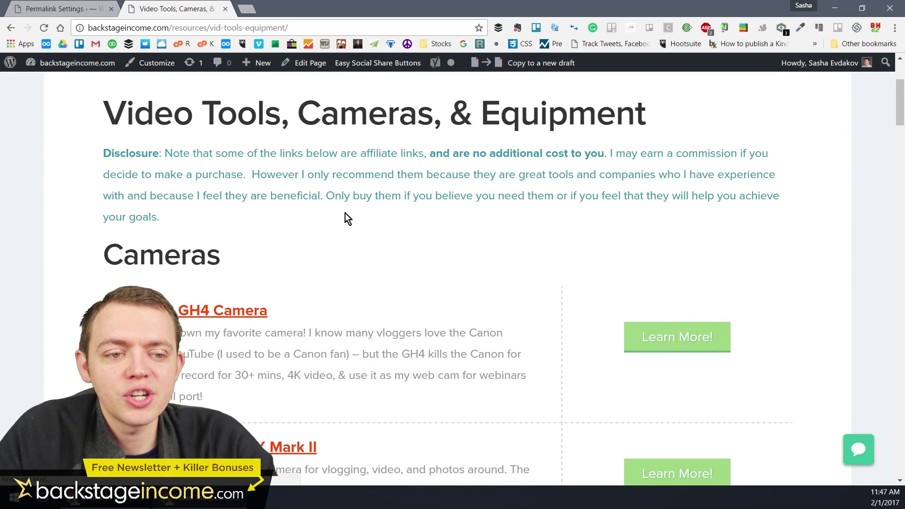
scroll(345, 212, "down", 1)
scroll(345, 205, "down", 3)
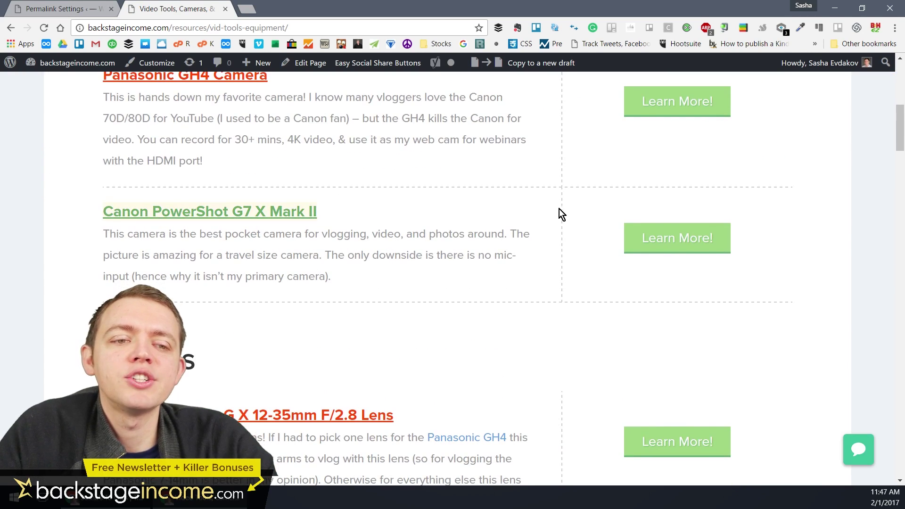
scroll(483, 203, "down", 7)
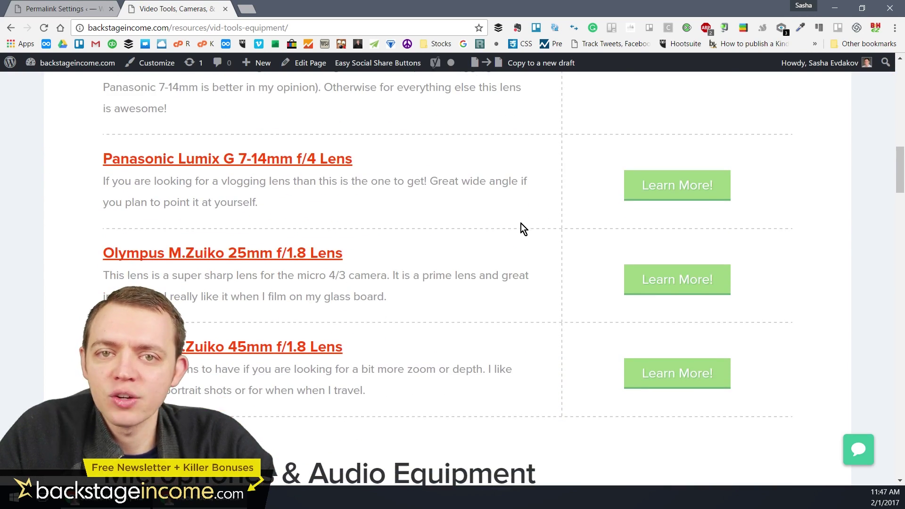
scroll(512, 226, "down", 4)
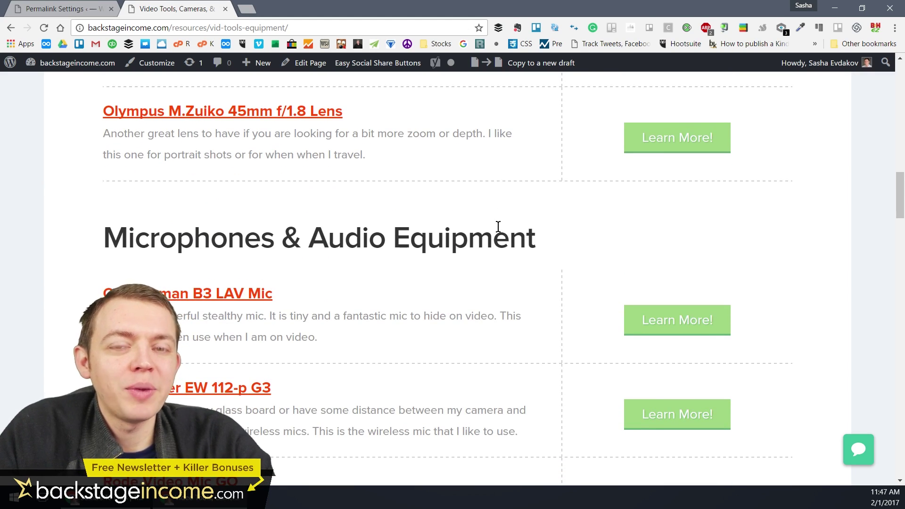
scroll(498, 226, "down", 6)
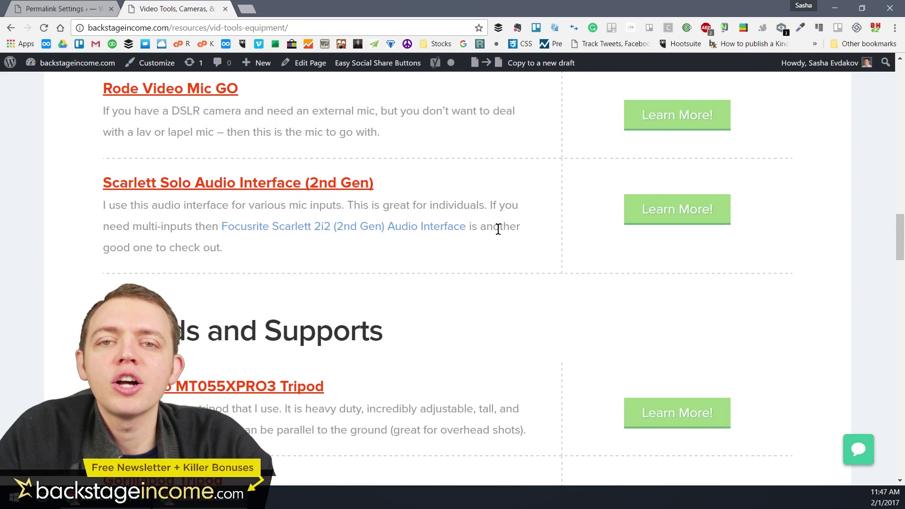
scroll(493, 231, "up", 20)
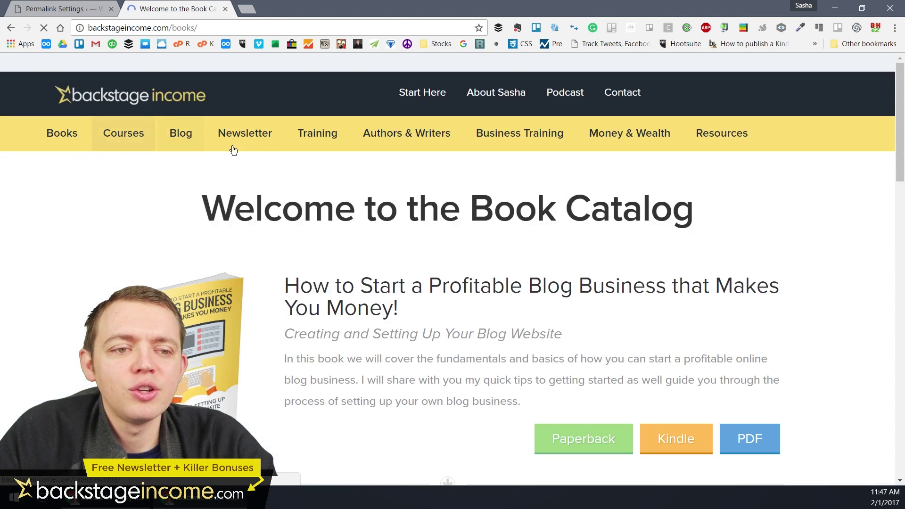
- Skim the Book Catalog, then open Courses from the Resources menu
scroll(468, 217, "down", 8)
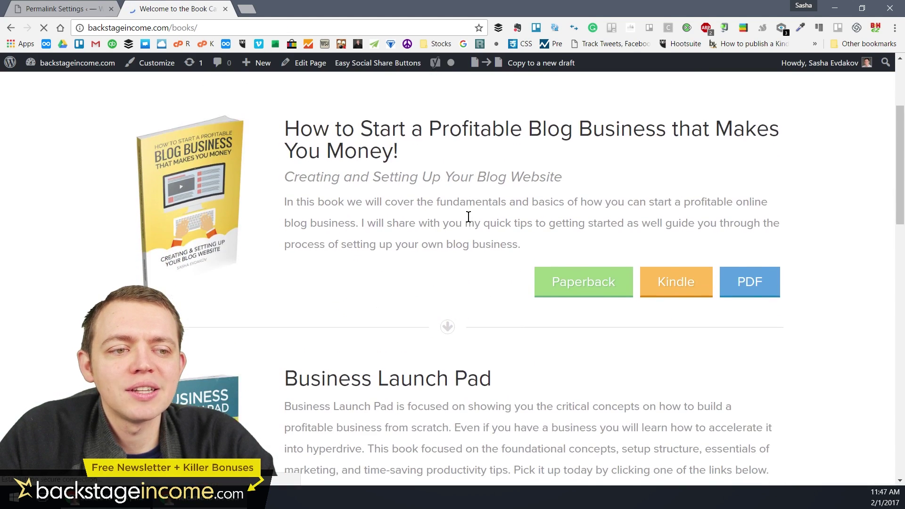
scroll(401, 143, "up", 8)
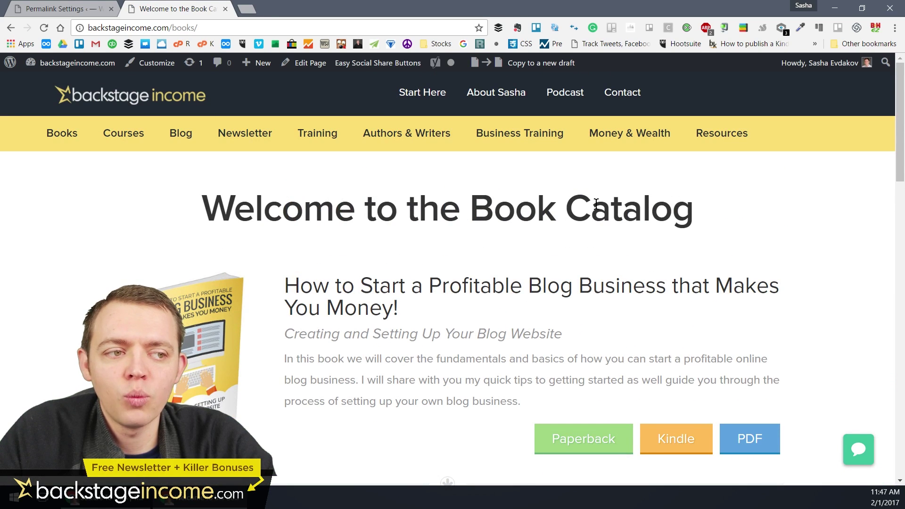
mouse_move(723, 137)
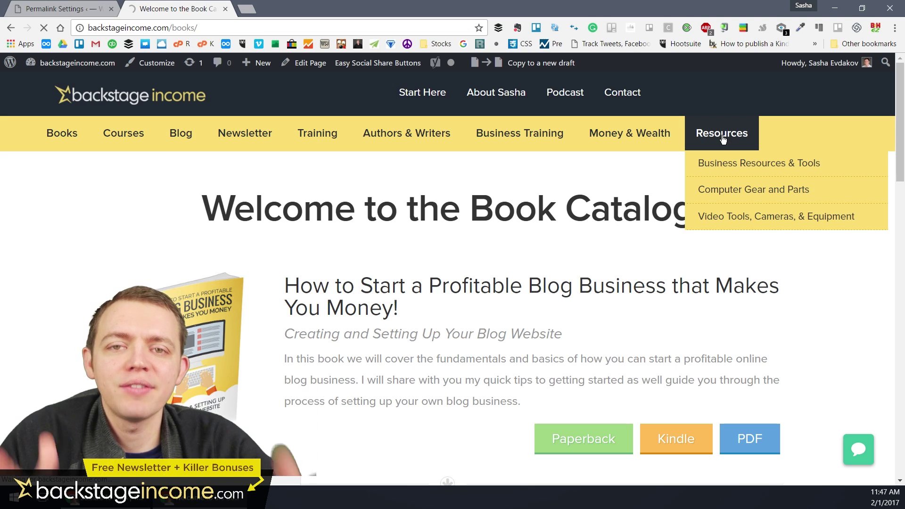
left_click(722, 138)
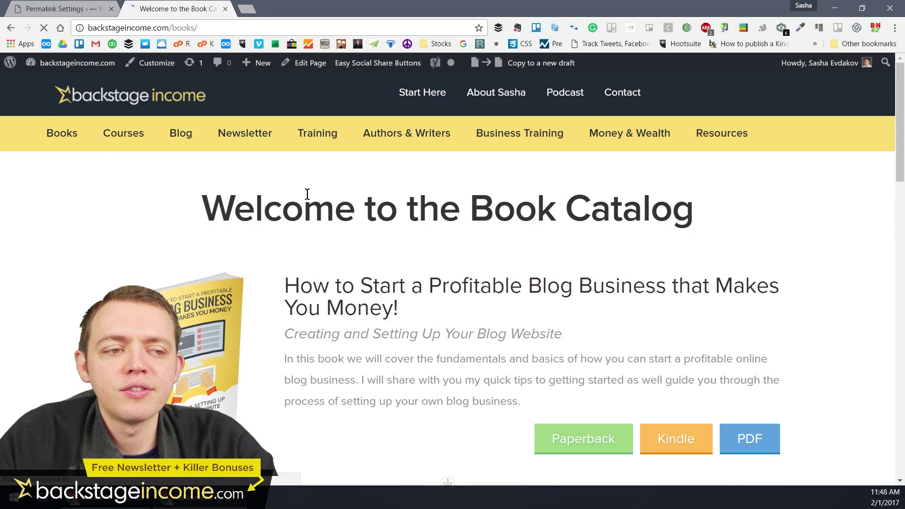
- Scroll down the Video Training Courses page and back to the top
scroll(327, 168, "down", 9)
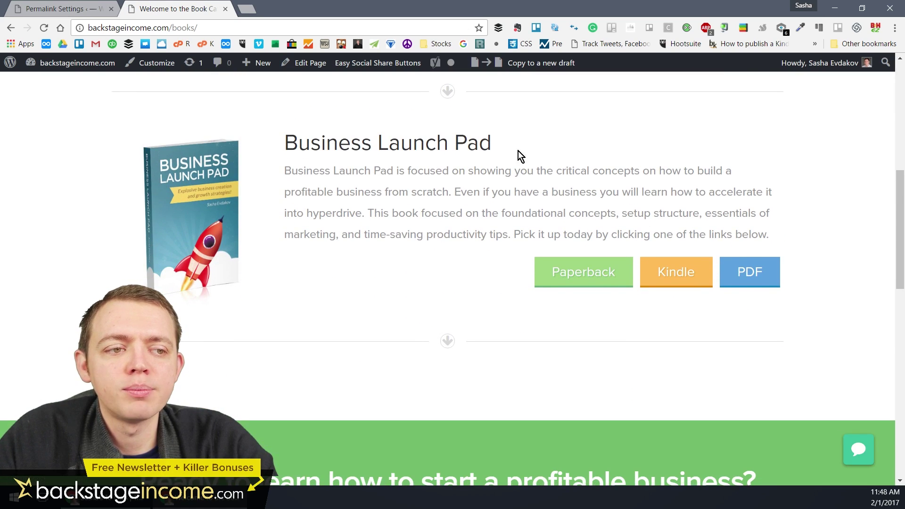
scroll(525, 355, "down", 3)
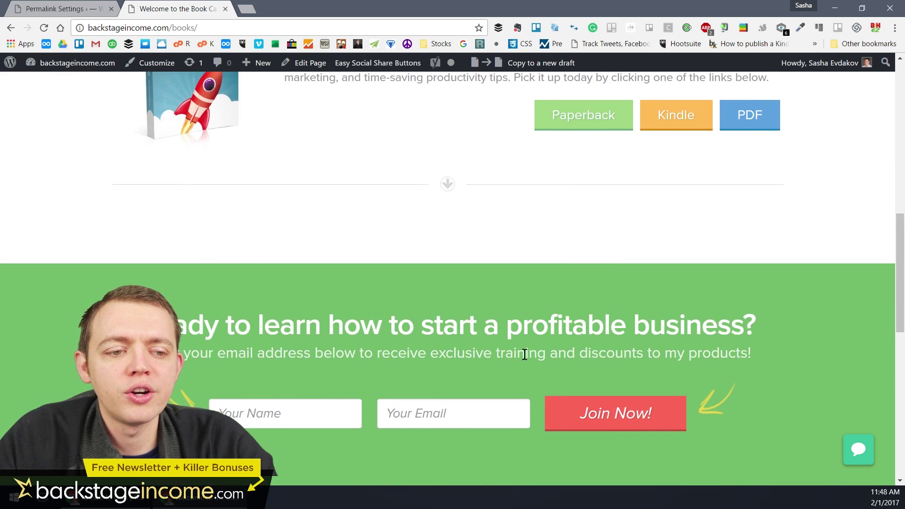
scroll(528, 344, "up", 3)
scroll(386, 308, "up", 9)
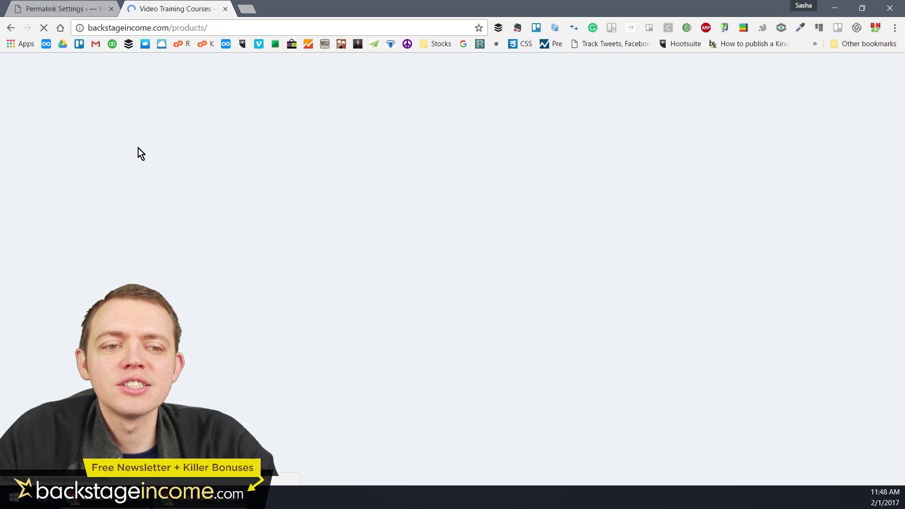
- Skim the current page up and down and look over the top navigation menus
scroll(383, 191, "down", 6)
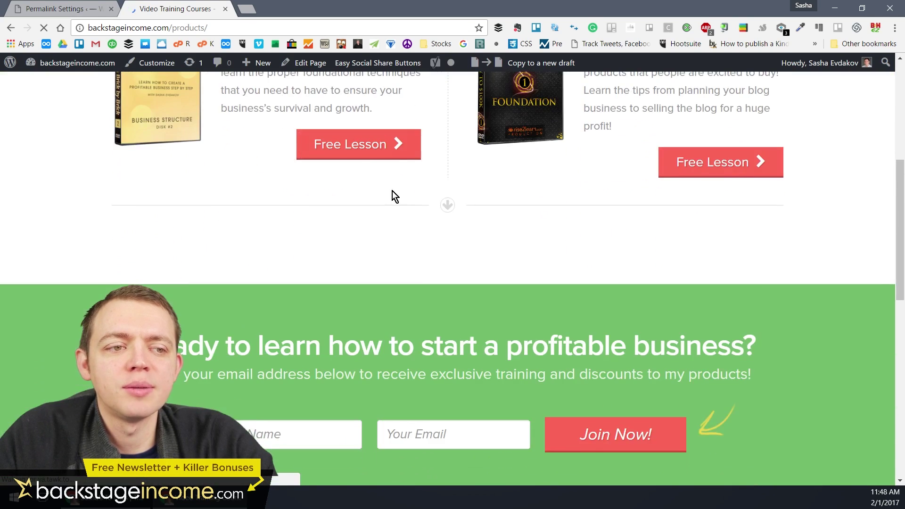
scroll(426, 182, "up", 8)
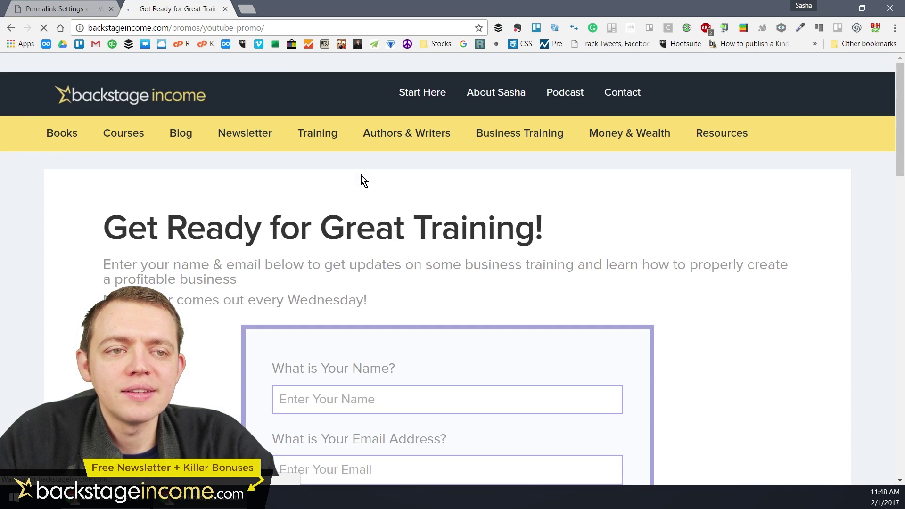
scroll(384, 210, "down", 3)
scroll(61, 177, "up", 3)
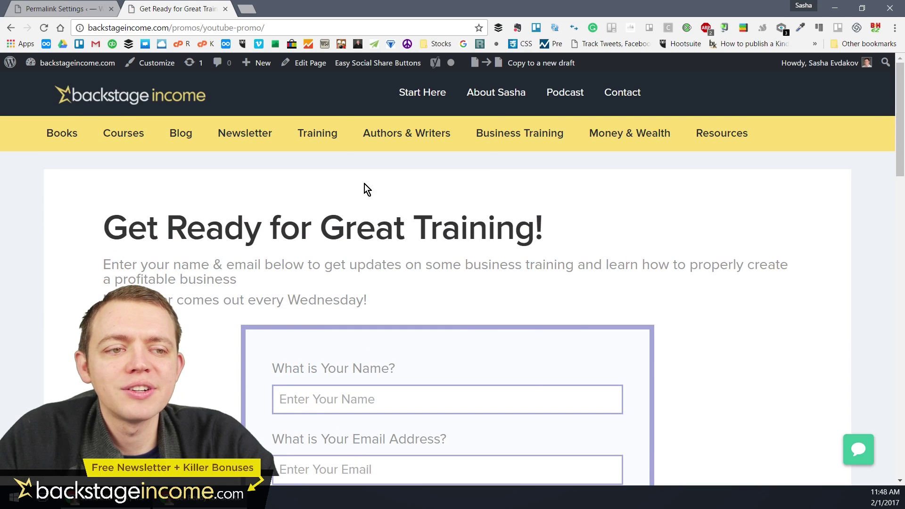
mouse_move(479, 137)
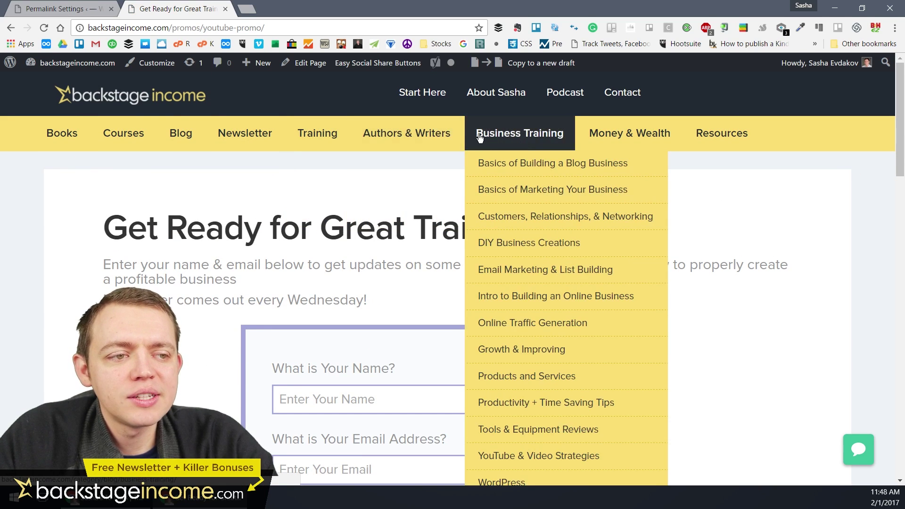
mouse_move(407, 135)
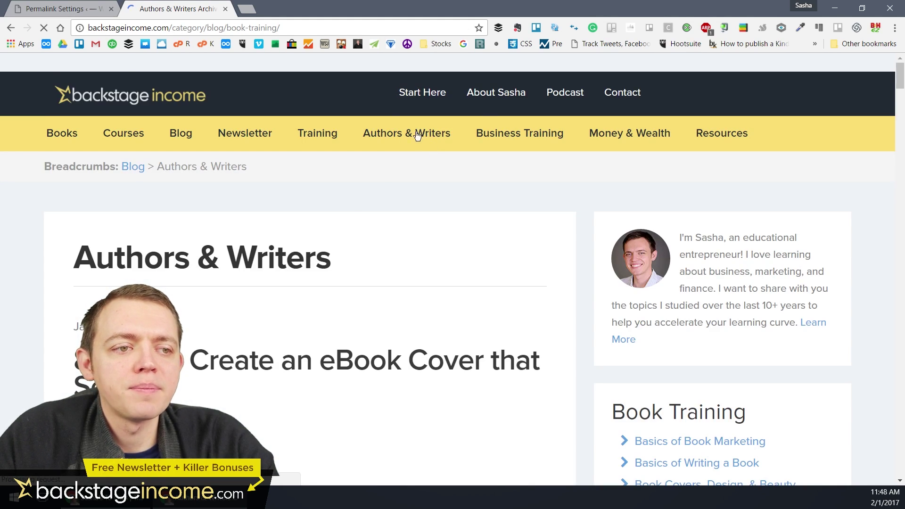
- Open Writing / Books and scroll its free course cards, like Basics of Writing a Book
left_click(323, 134)
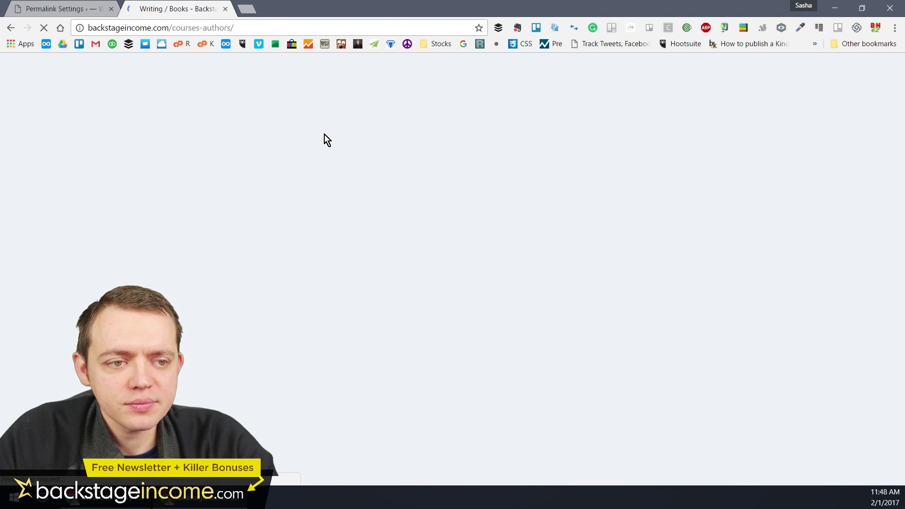
scroll(302, 236, "down", 5)
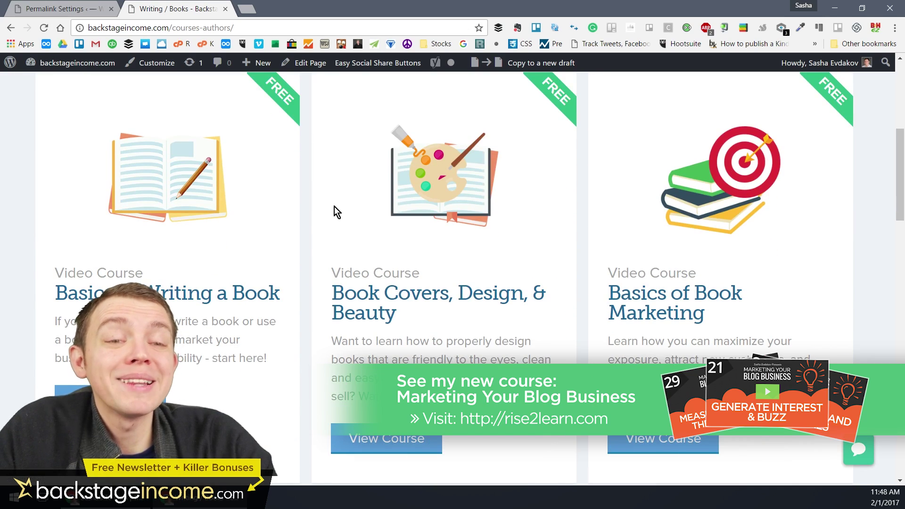
scroll(334, 208, "down", 3)
scroll(533, 289, "down", 7)
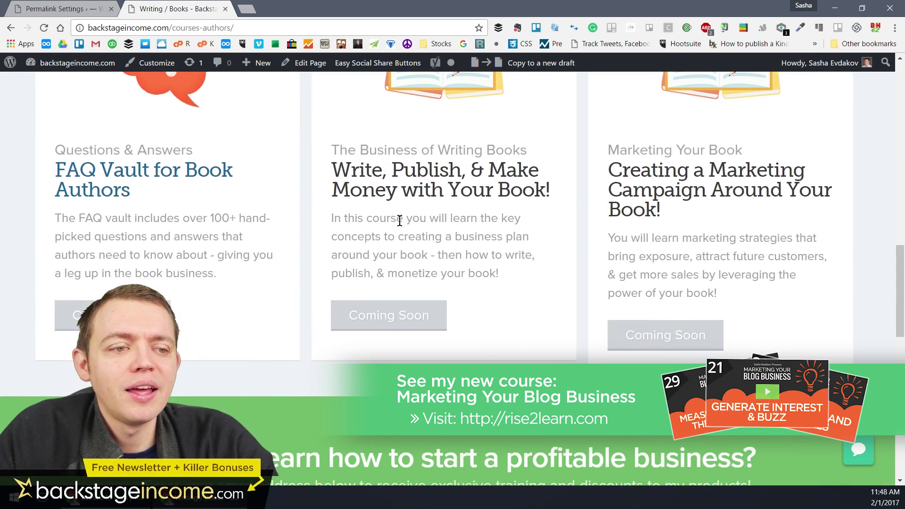
scroll(309, 225, "up", 7)
scroll(319, 224, "up", 5)
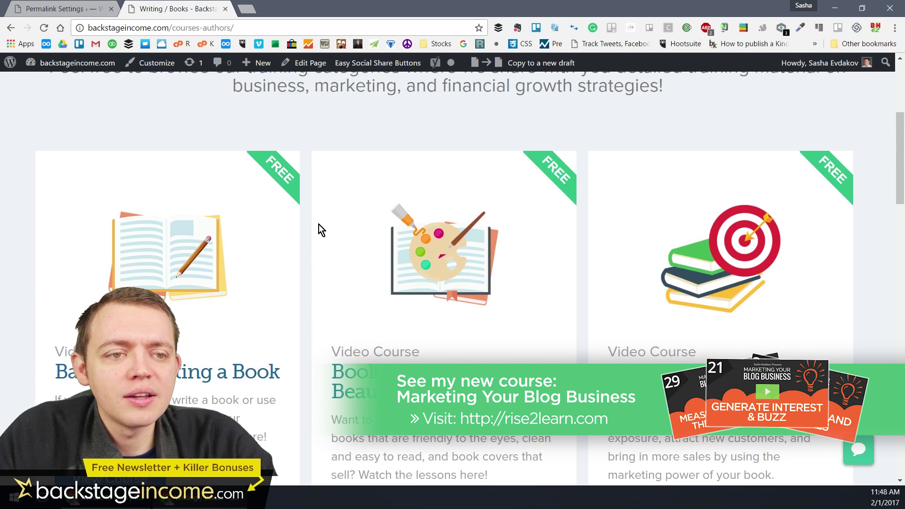
scroll(330, 226, "down", 2)
scroll(330, 377, "down", 3)
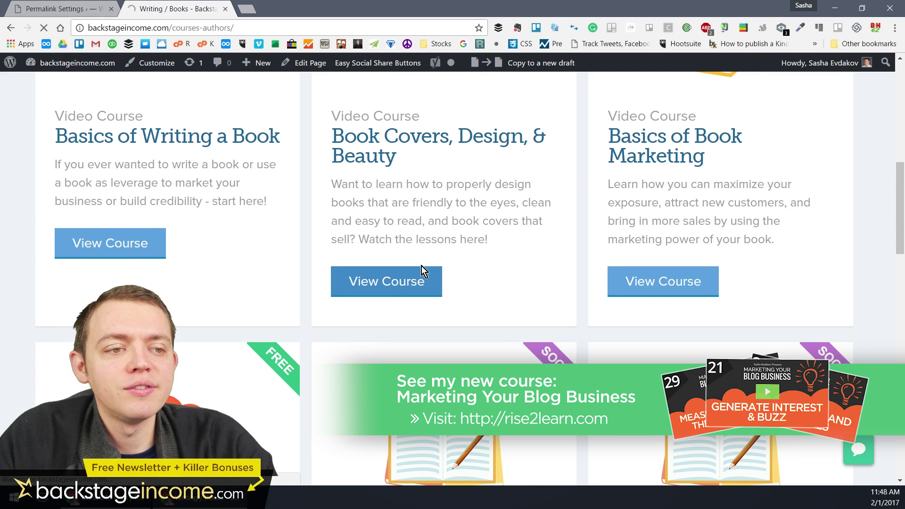
- Open the Book Covers, Design, & Beauty course and scroll through its three lessons
left_click(421, 273)
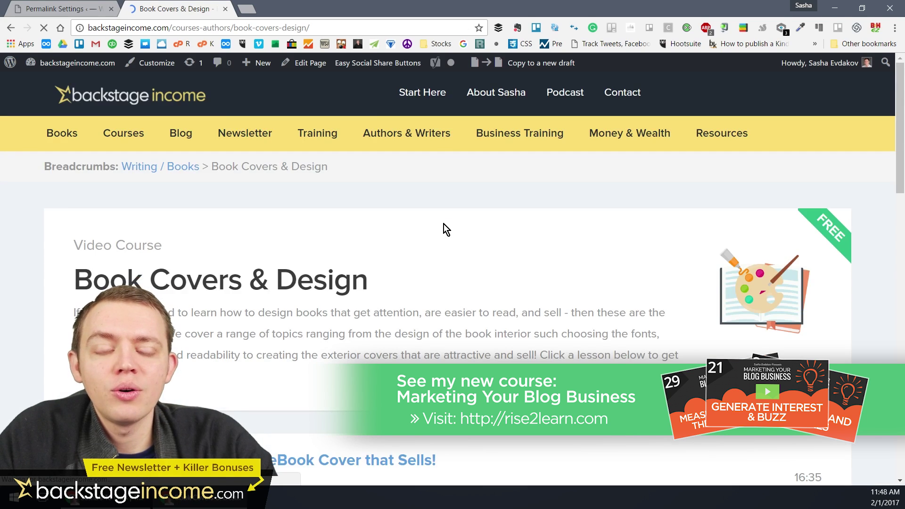
scroll(447, 222, "down", 9)
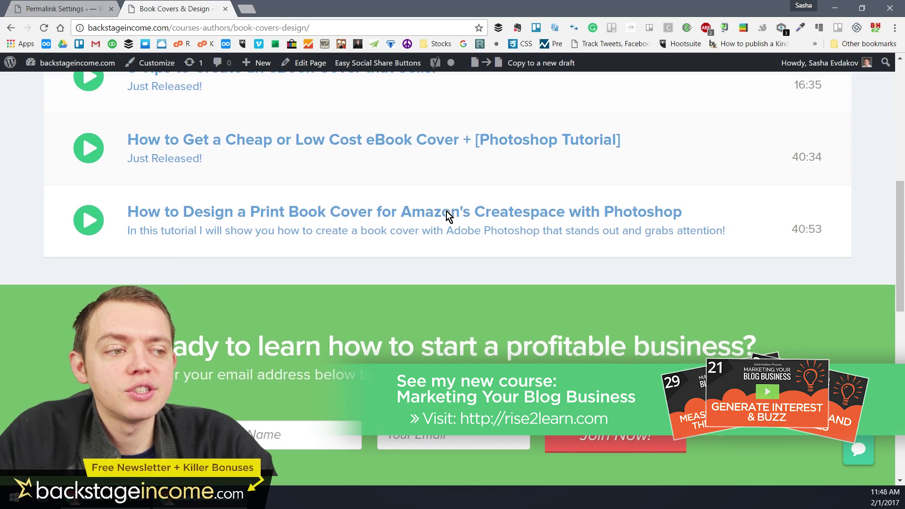
scroll(386, 196, "up", 2)
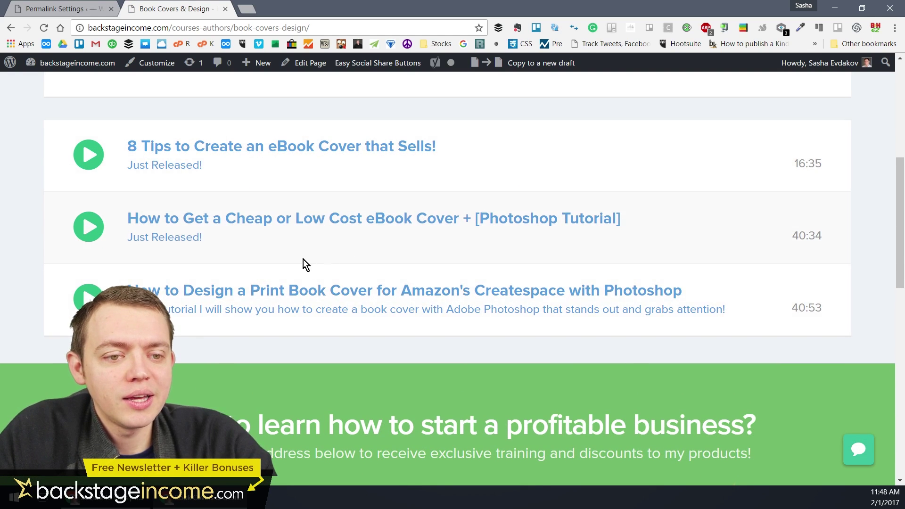
scroll(305, 249, "up", 5)
scroll(283, 217, "down", 5)
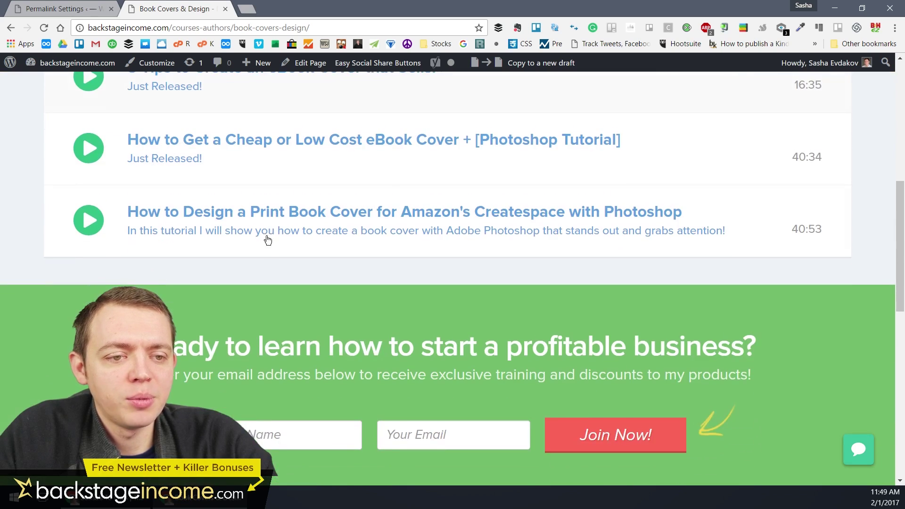
scroll(278, 222, "up", 1)
scroll(299, 229, "up", 5)
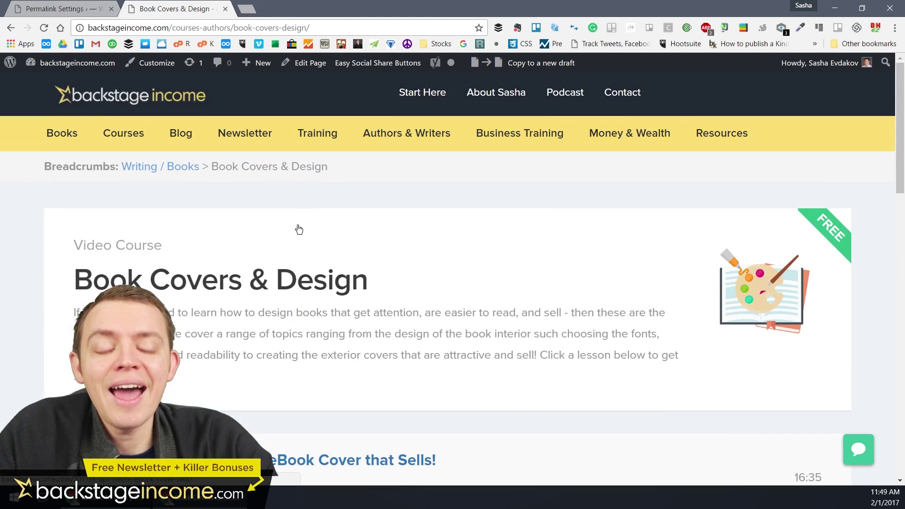
- Return to the Recommended Resources page from the navigation bar
mouse_move(311, 135)
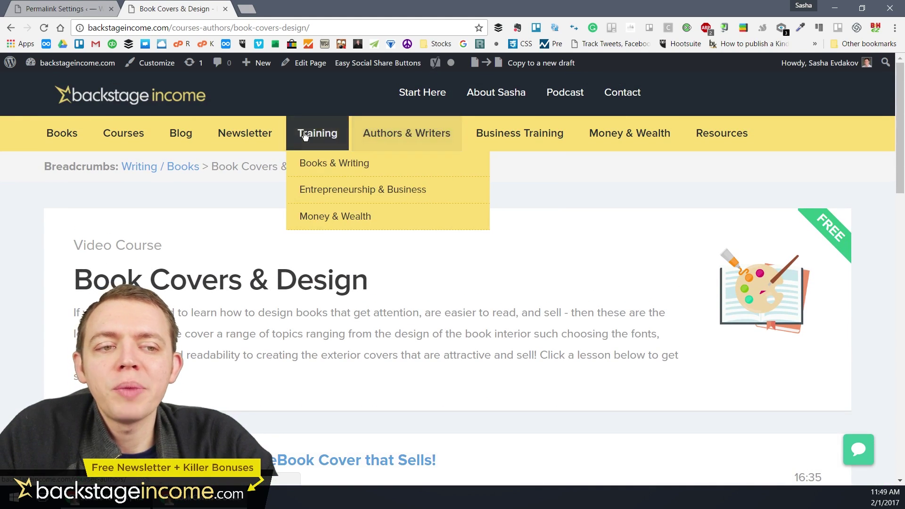
scroll(283, 217, "down", 3)
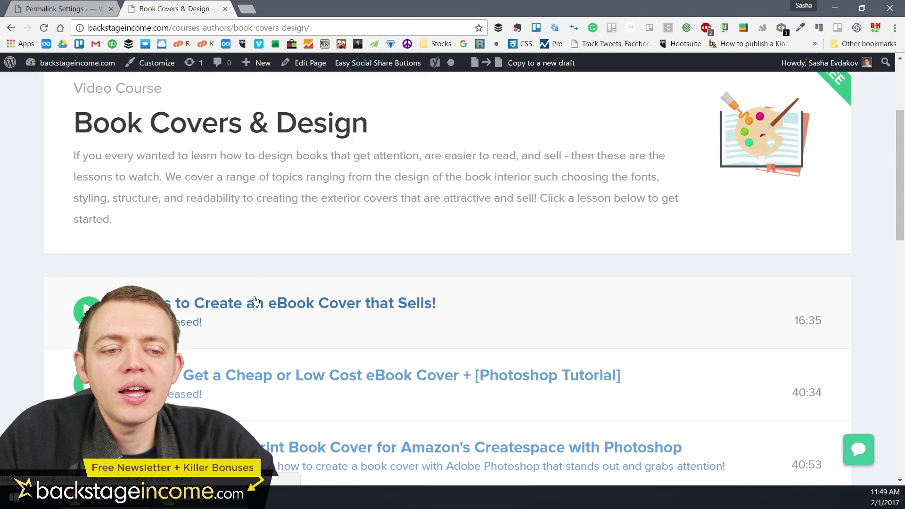
scroll(363, 266, "up", 3)
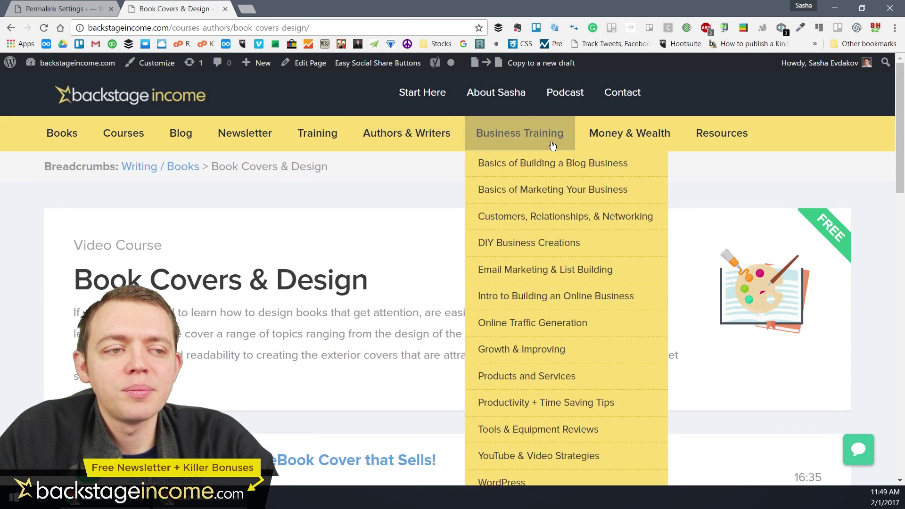
left_click(745, 135)
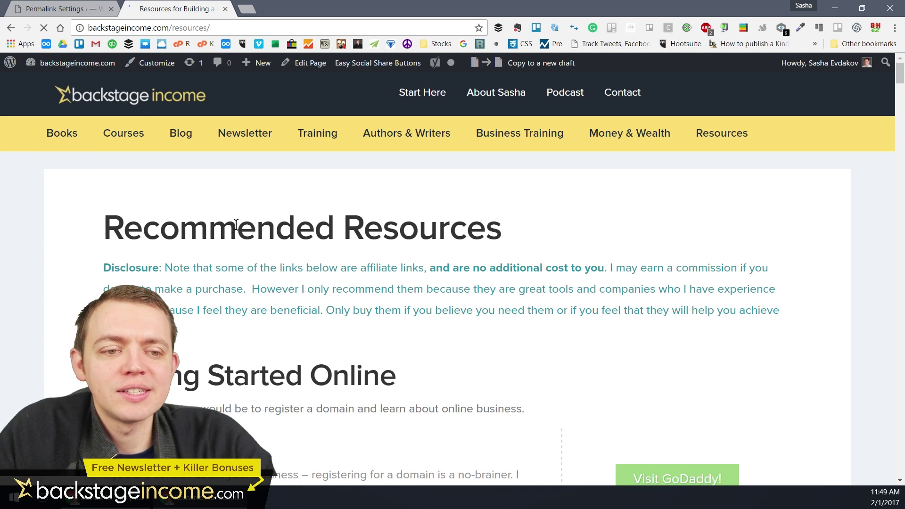
- Skim the Resources page, then open the Blog archive from the navigation bar
scroll(236, 220, "down", 2)
scroll(296, 199, "up", 2)
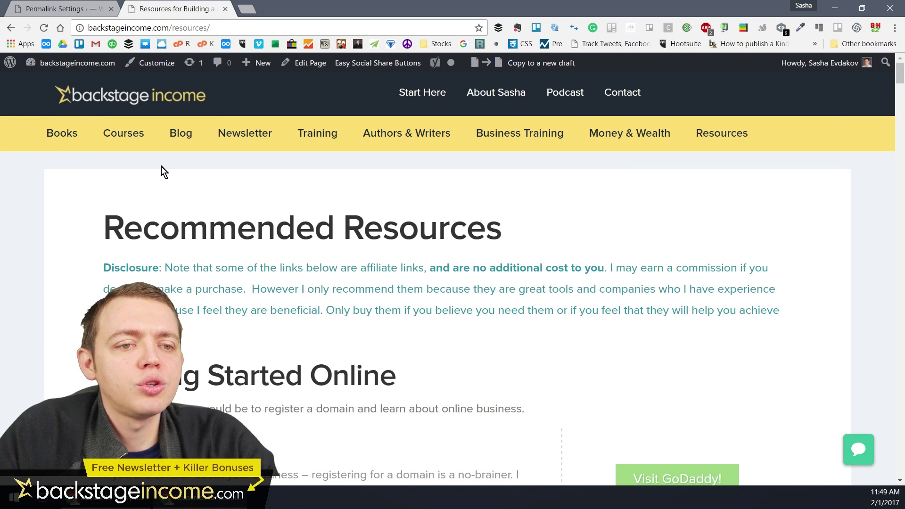
left_click(179, 135)
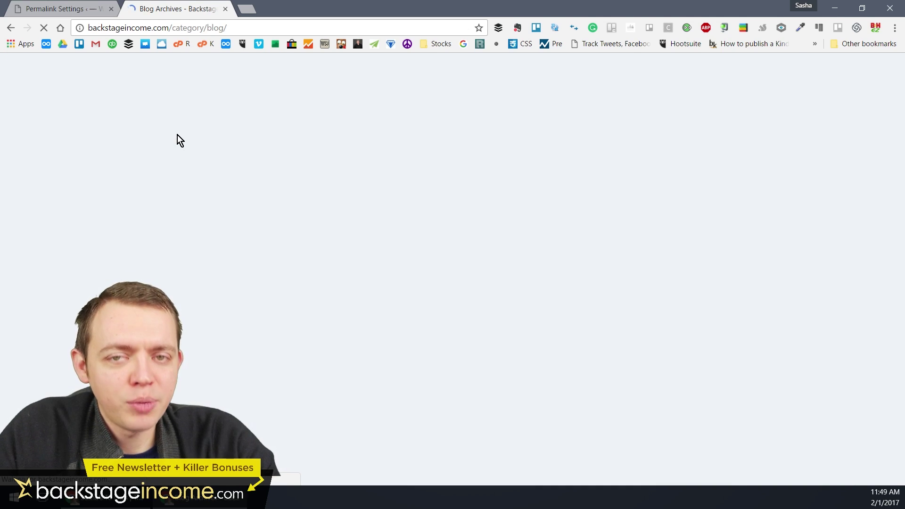
- Scroll the Blog archive down to the Countryman B3 Omnidirectional Lavalier Mic review post
scroll(188, 236, "down", 2)
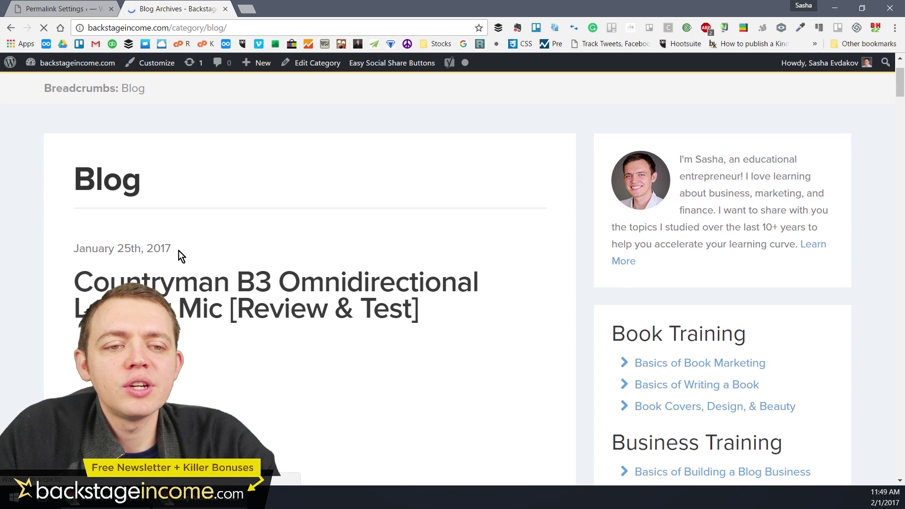
left_click_drag(179, 251, 68, 248)
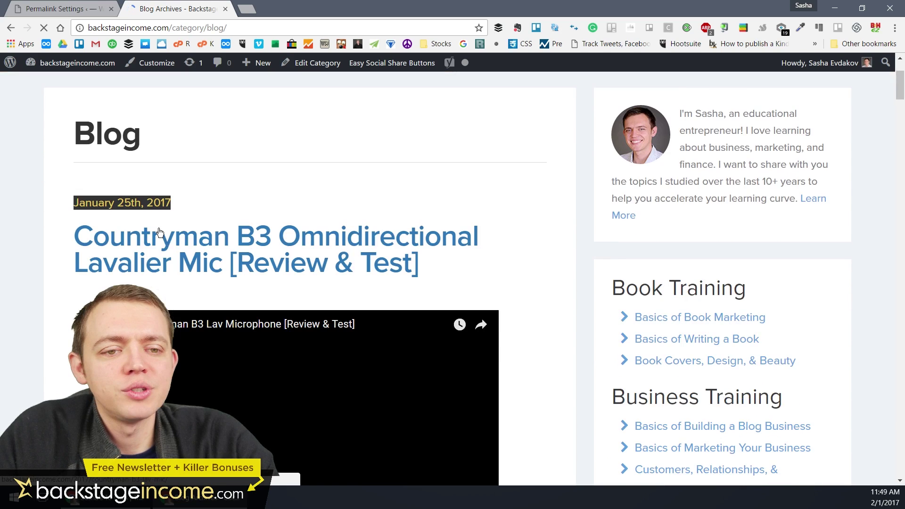
scroll(146, 188, "down", 2)
left_click(178, 174)
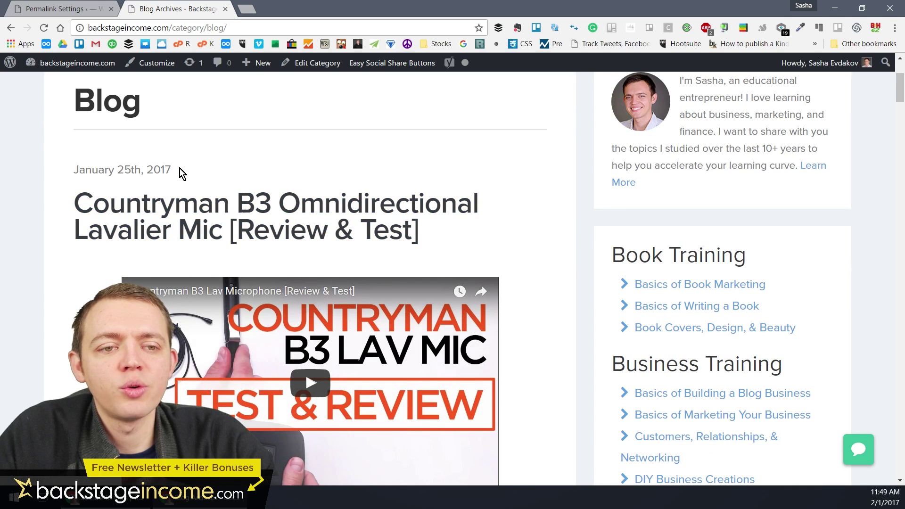
scroll(184, 171, "down", 1)
scroll(184, 171, "down", 1)
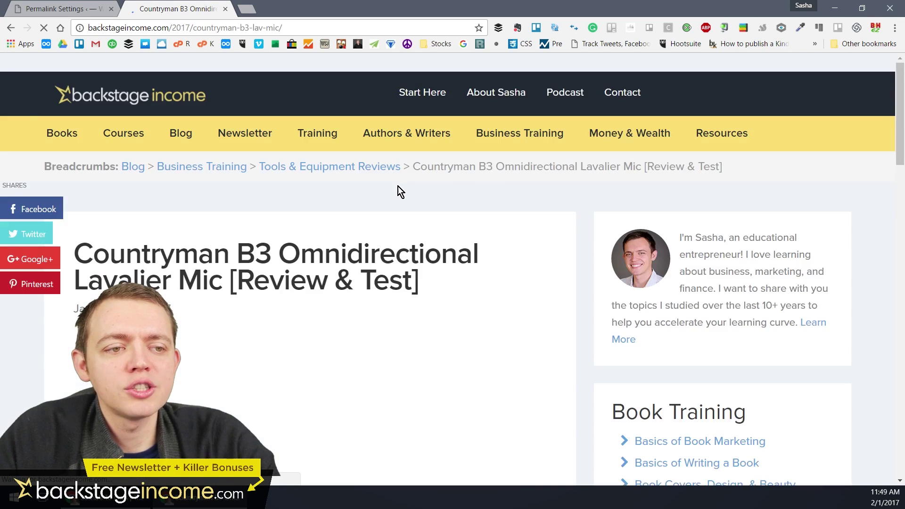
- Scroll the Countryman B3 review post past its embedded video to the author bio box
scroll(400, 207, "down", 15)
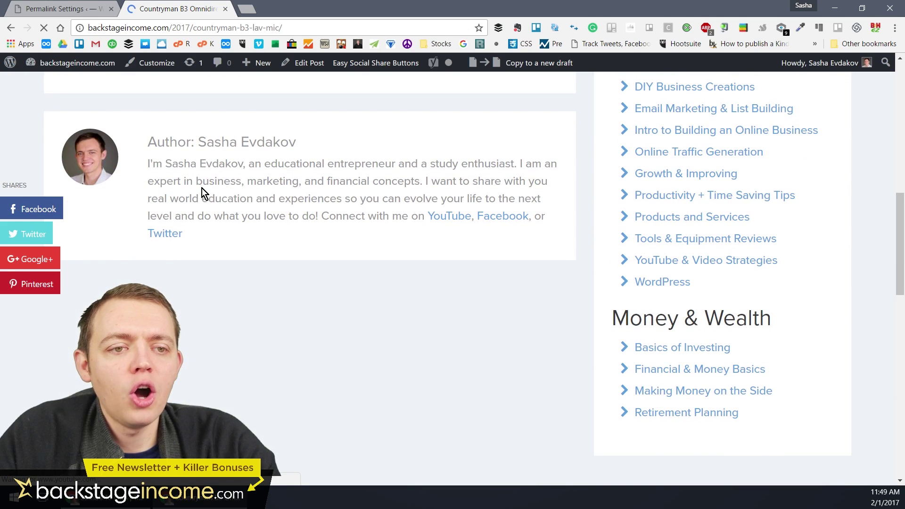
scroll(222, 193, "up", 2)
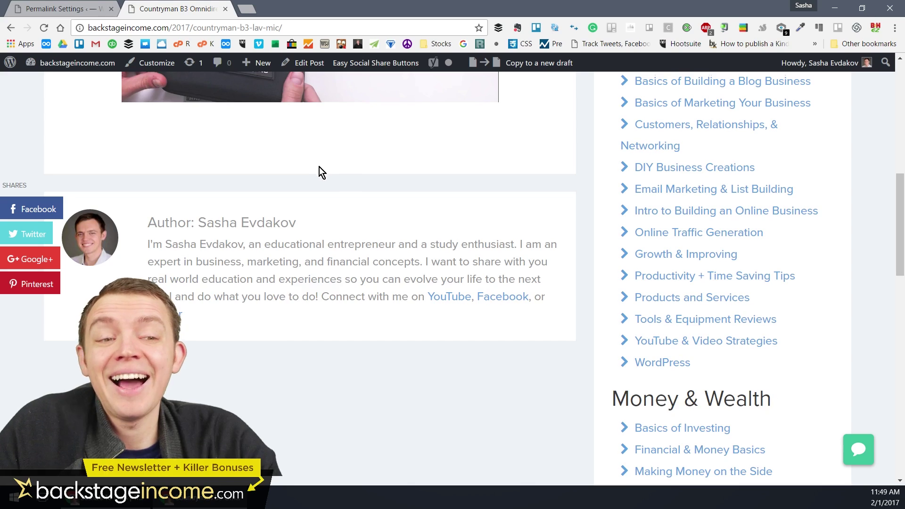
scroll(319, 167, "up", 2)
scroll(593, 213, "up", 4)
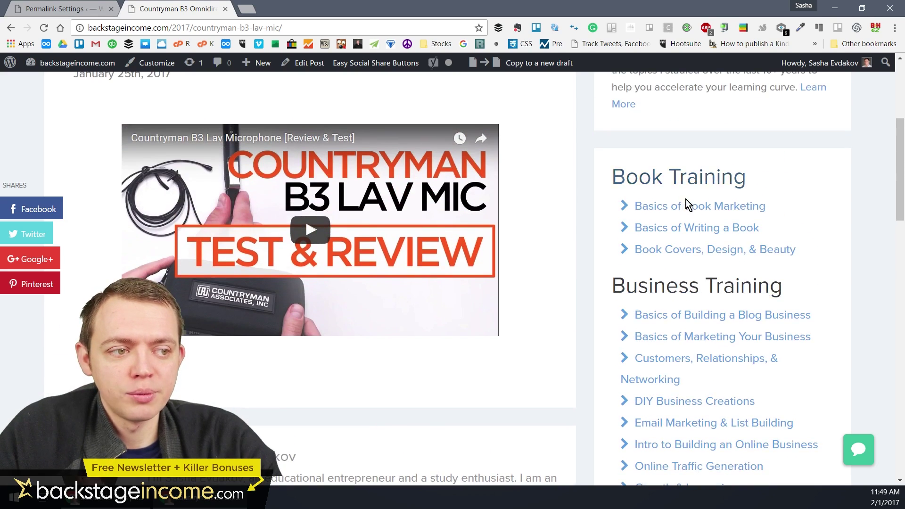
scroll(686, 203, "down", 5)
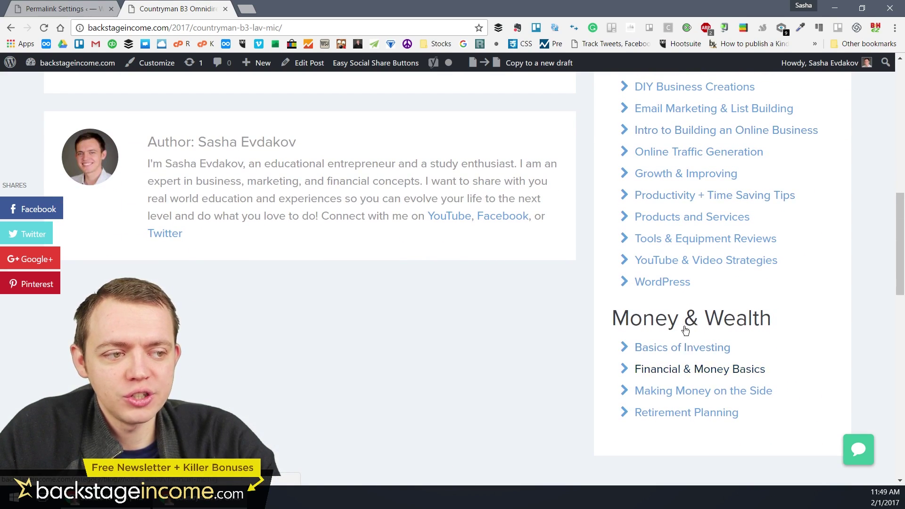
scroll(688, 330, "up", 5)
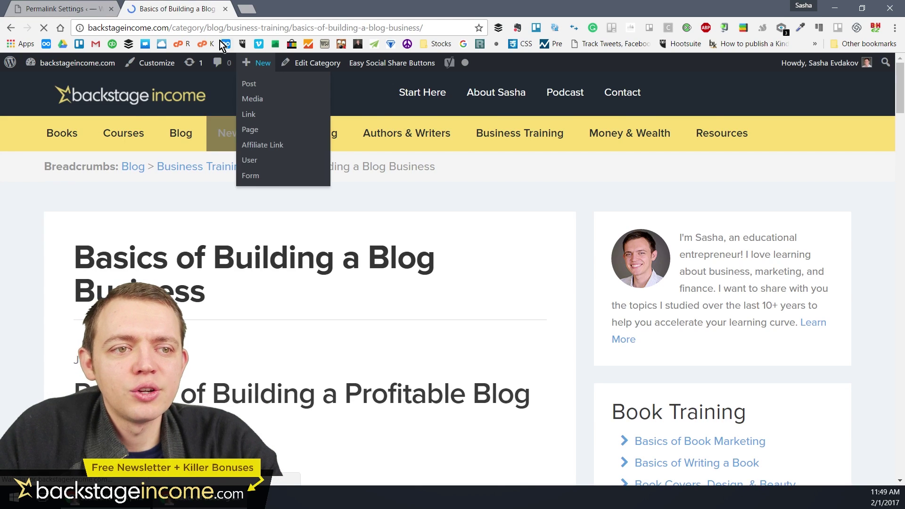
- Scroll the category's posts and open 'Process of Building a Profitable Blog Business'
scroll(278, 283, "down", 4)
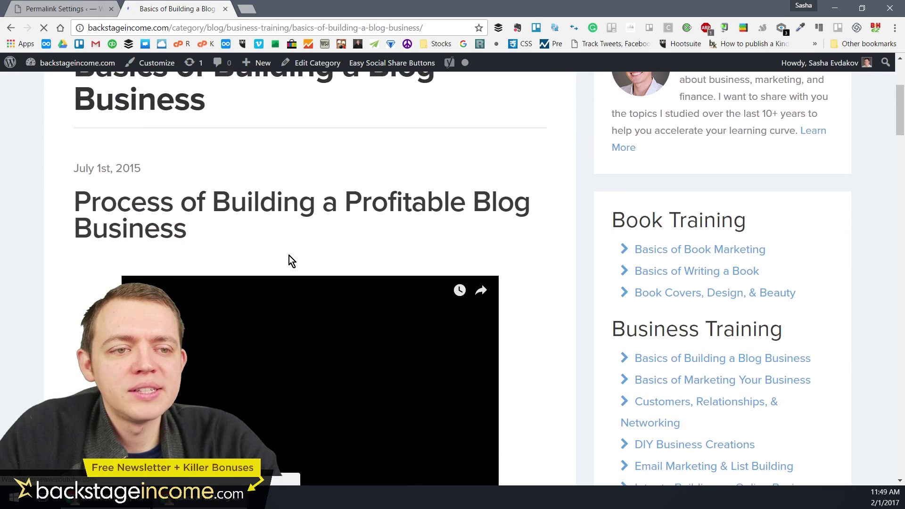
scroll(291, 235, "down", 9)
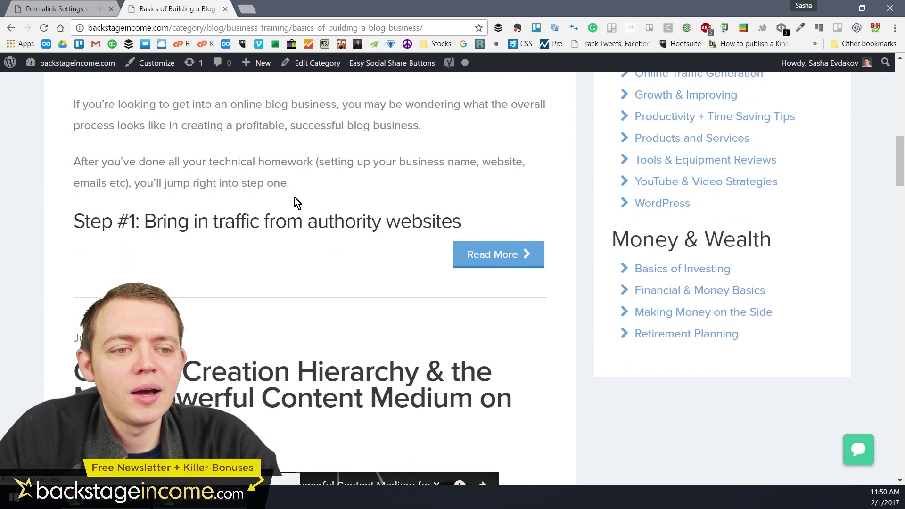
scroll(292, 189, "down", 7)
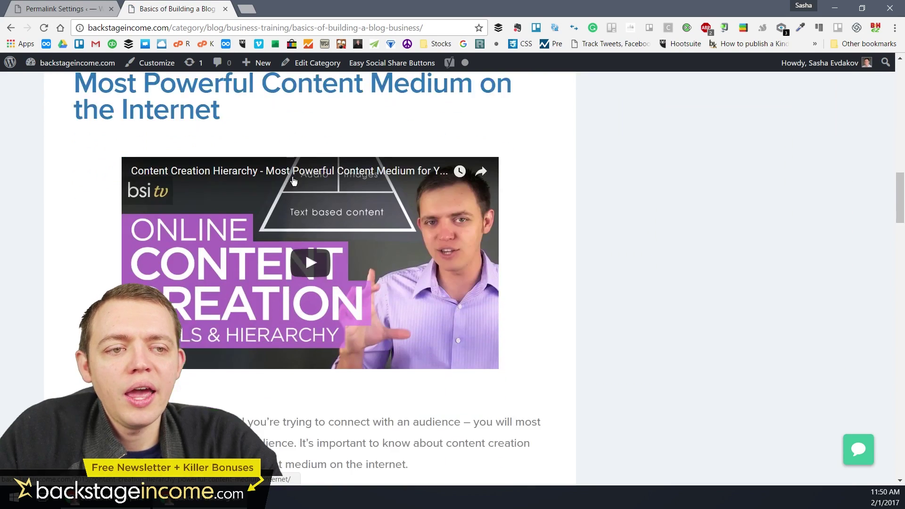
scroll(302, 198, "down", 9)
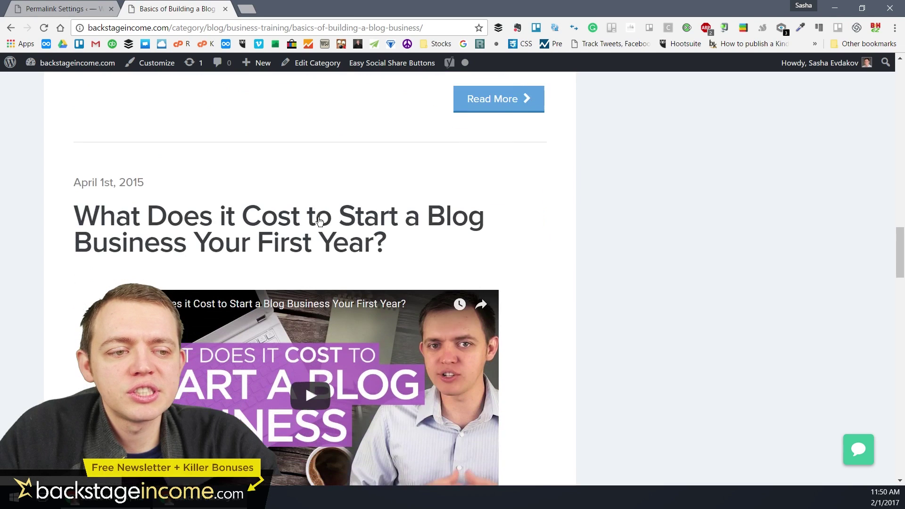
scroll(330, 191, "down", 5)
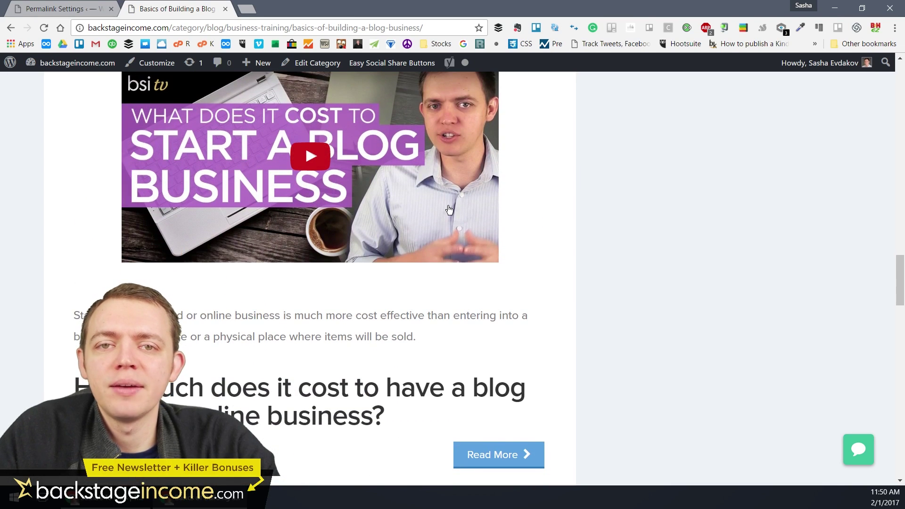
scroll(461, 254, "up", 15)
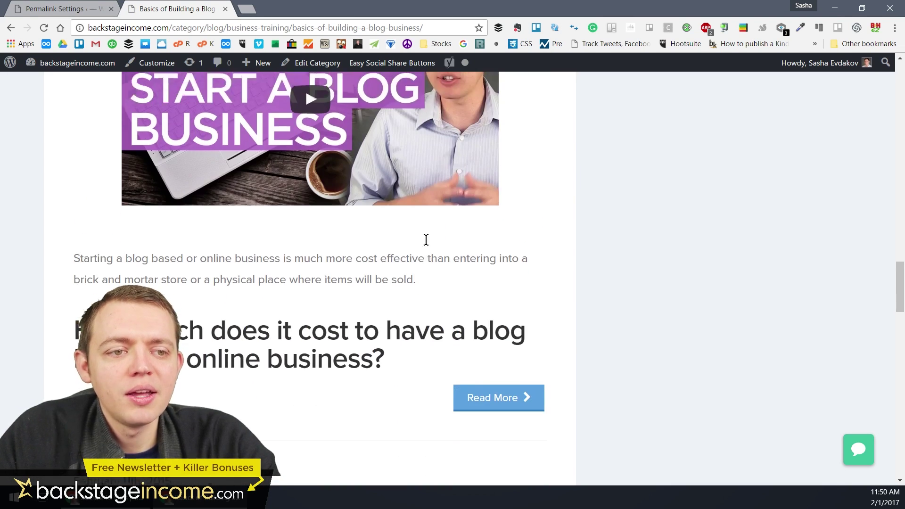
scroll(411, 242, "up", 15)
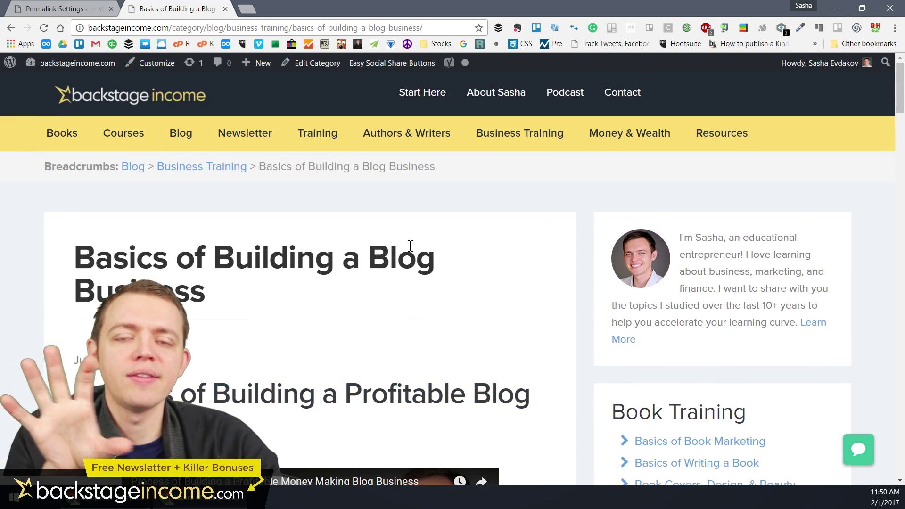
scroll(494, 367, "down", 5)
scroll(681, 267, "down", 2)
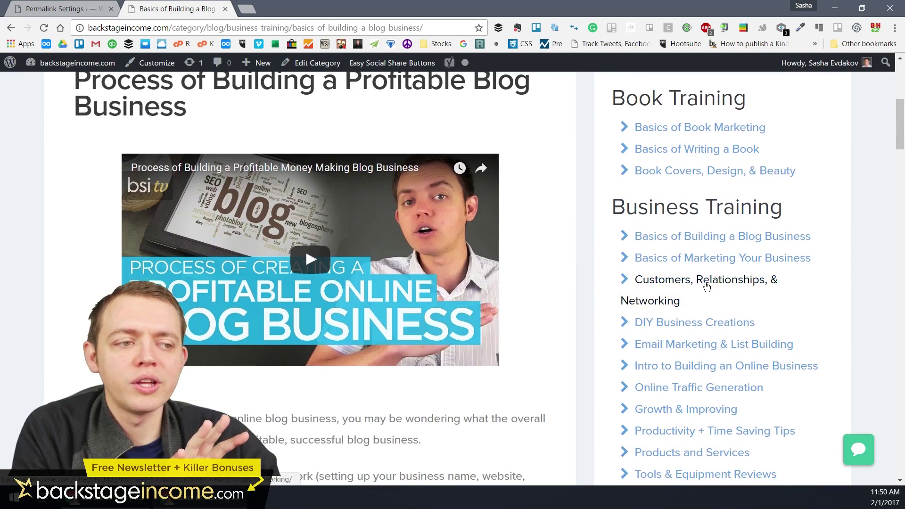
scroll(410, 254, "down", 5)
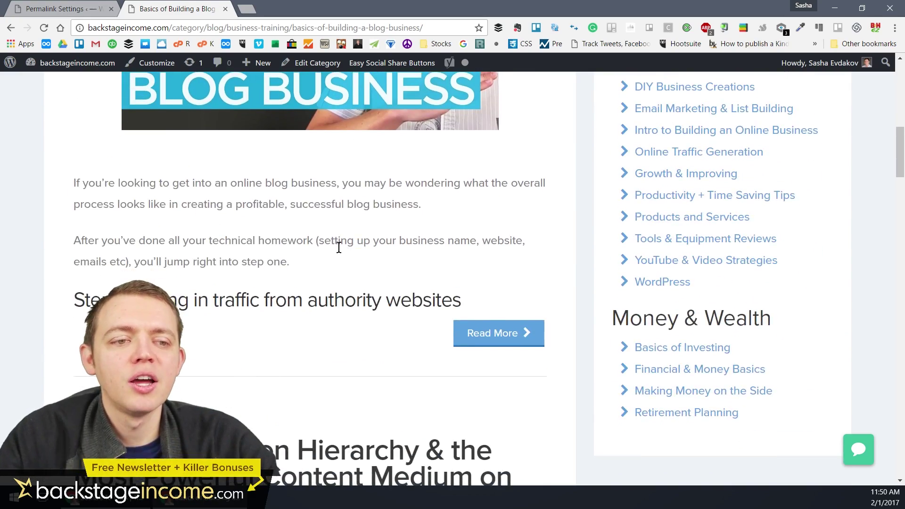
scroll(337, 242, "up", 9)
scroll(301, 203, "down", 20)
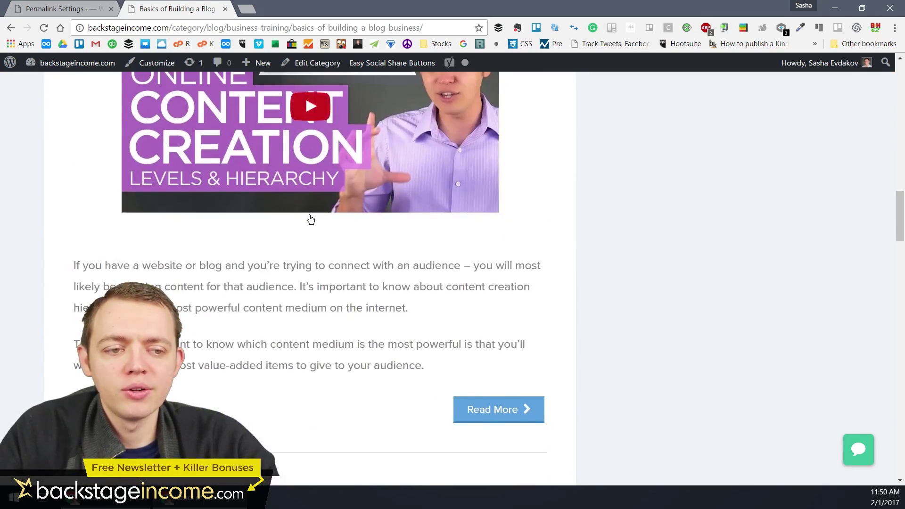
scroll(322, 215, "up", 20)
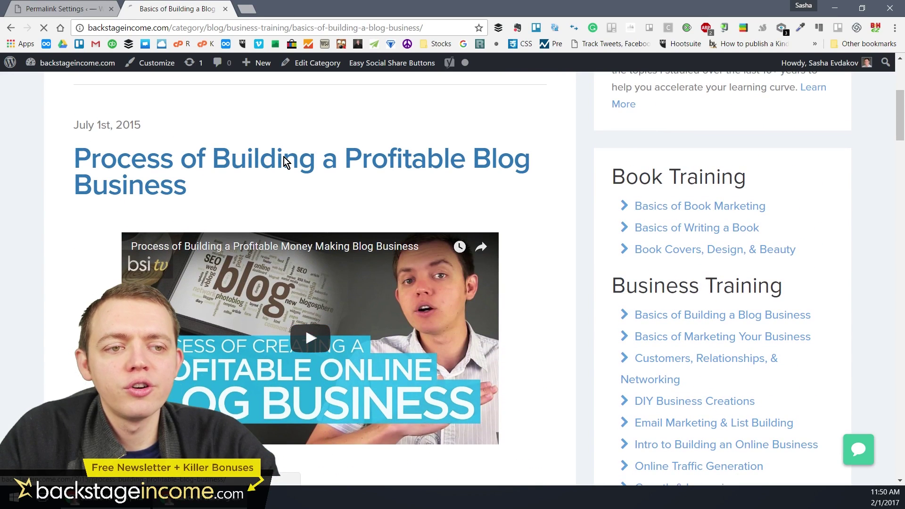
left_click(285, 160)
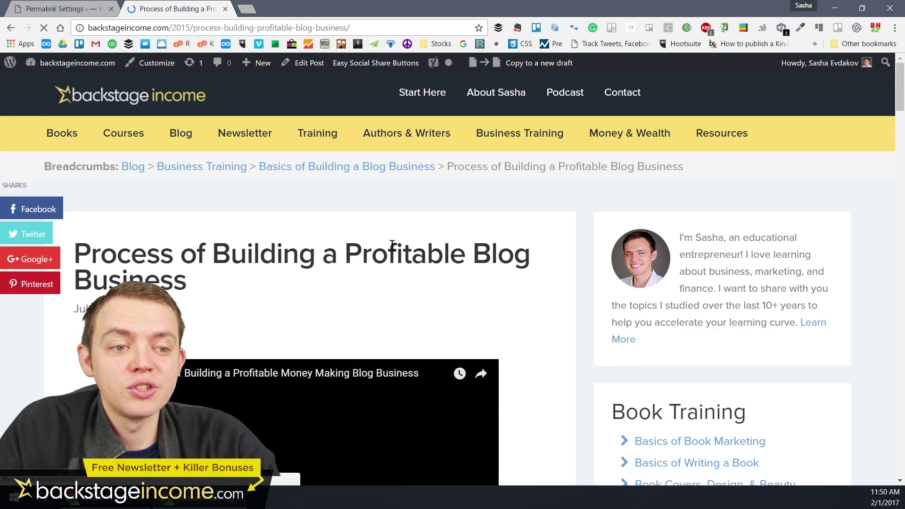
- Scroll through Steps #1–#5, ending at Rinse and repeat and the Resources & Helpful Tools list
scroll(394, 234, "down", 8)
scroll(394, 234, "down", 12)
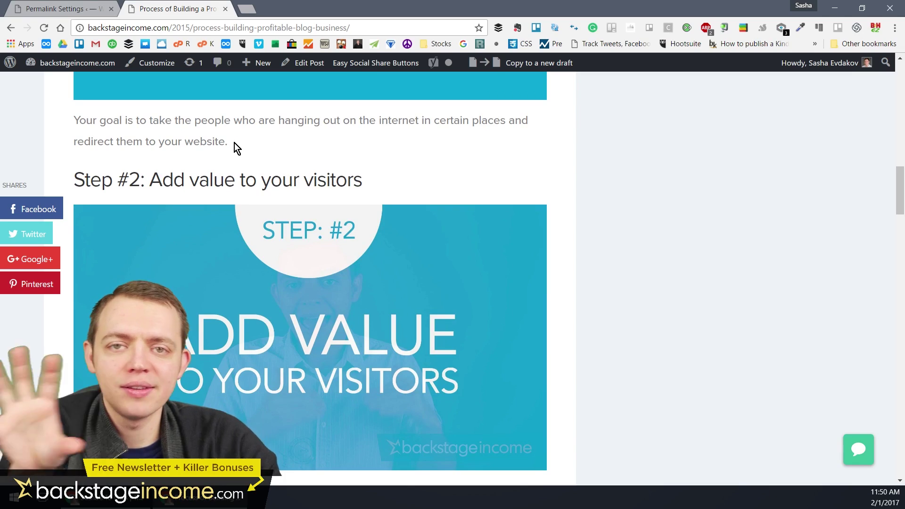
scroll(683, 230, "up", 10)
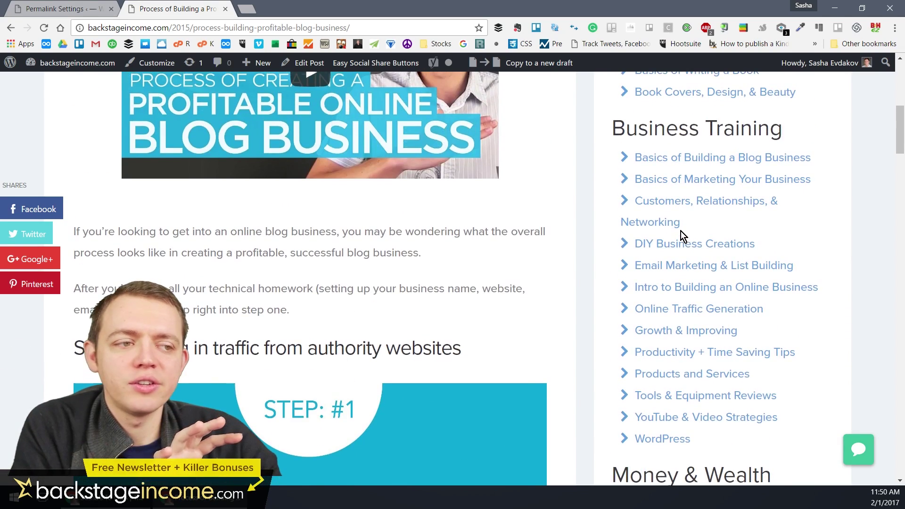
scroll(306, 222, "down", 20)
scroll(296, 233, "down", 15)
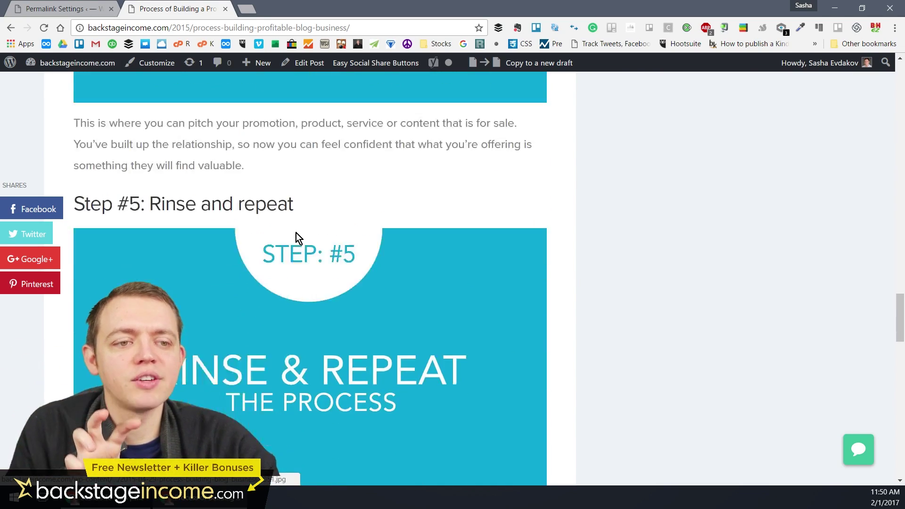
scroll(295, 230, "up", 4)
scroll(295, 231, "up", 2)
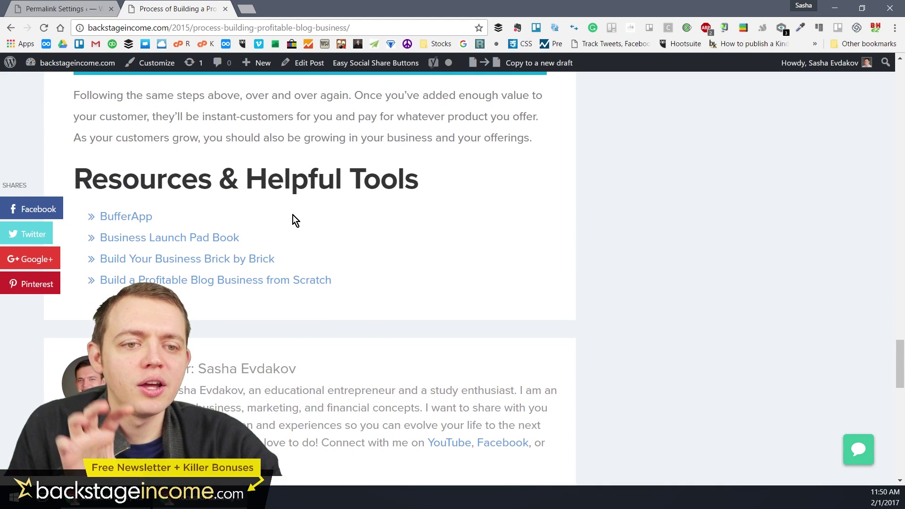
scroll(293, 220, "down", 2)
scroll(292, 240, "up", 3)
scroll(294, 250, "up", 2)
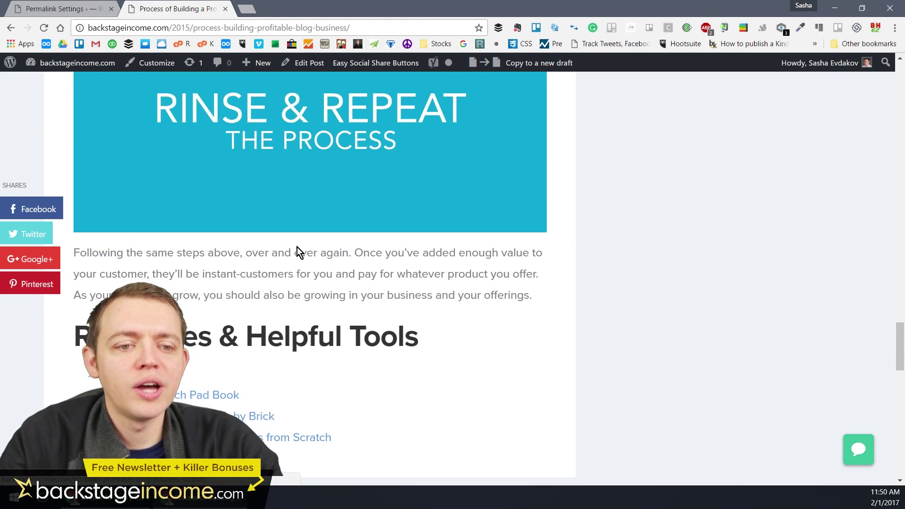
- Go back and read through the 'Why Most Internet Bloggers Fail' post
left_click(11, 28)
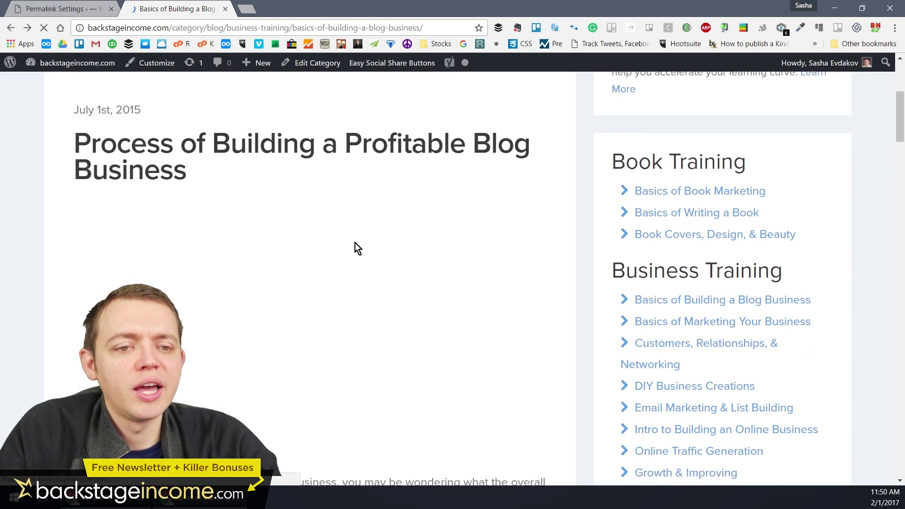
scroll(356, 241, "down", 15)
scroll(358, 234, "down", 12)
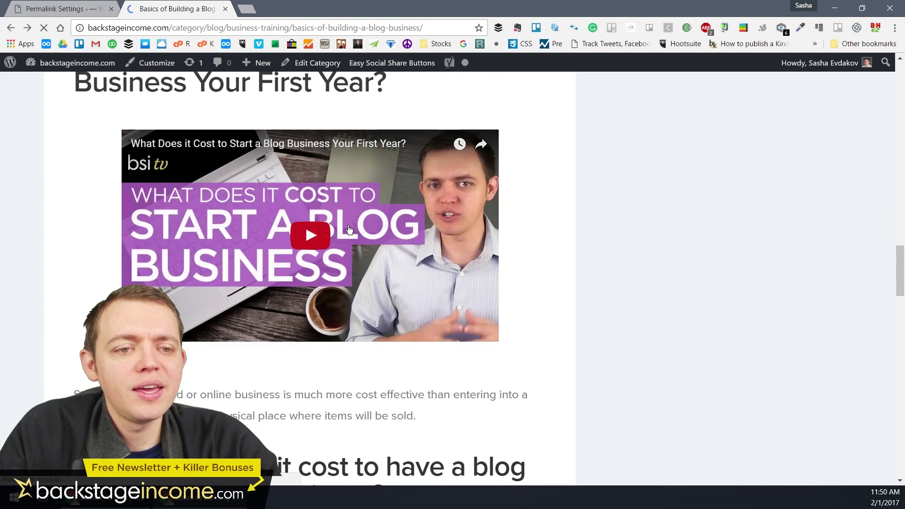
scroll(288, 189, "down", 2)
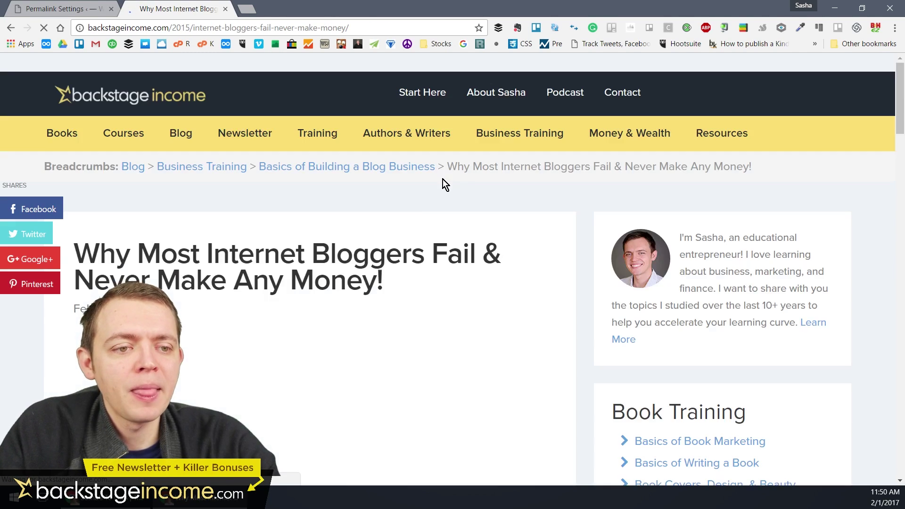
scroll(420, 198, "down", 12)
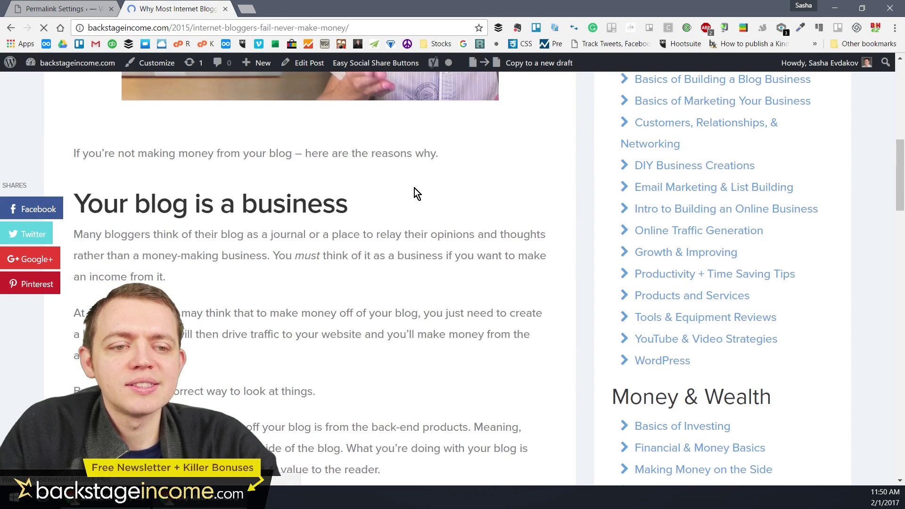
scroll(409, 185, "down", 10)
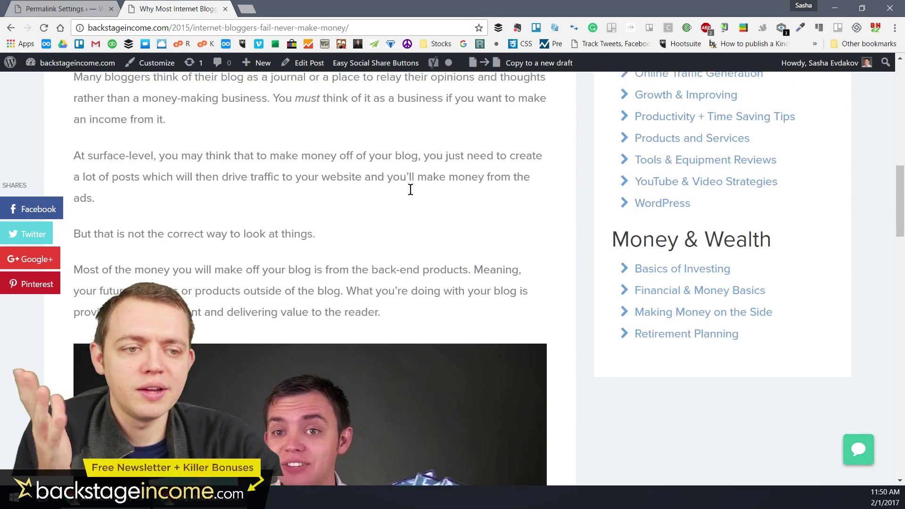
scroll(408, 193, "down", 9)
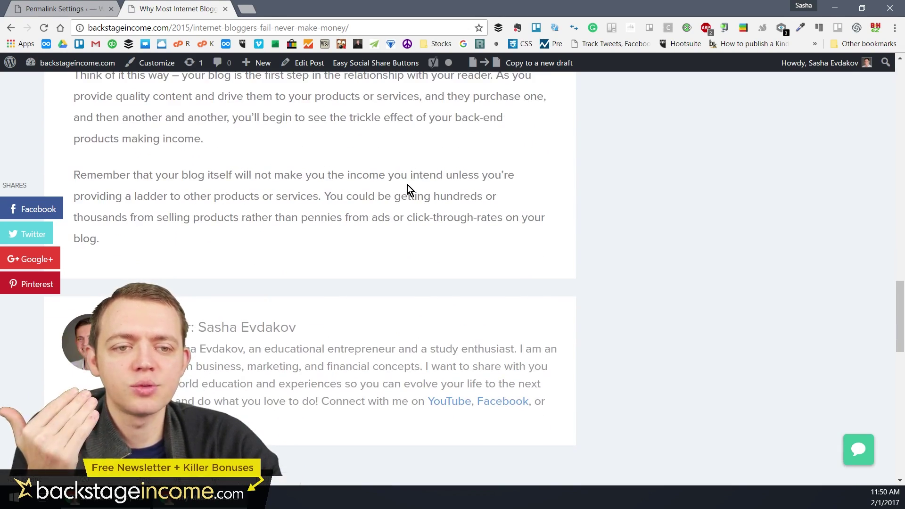
scroll(407, 185, "up", 20)
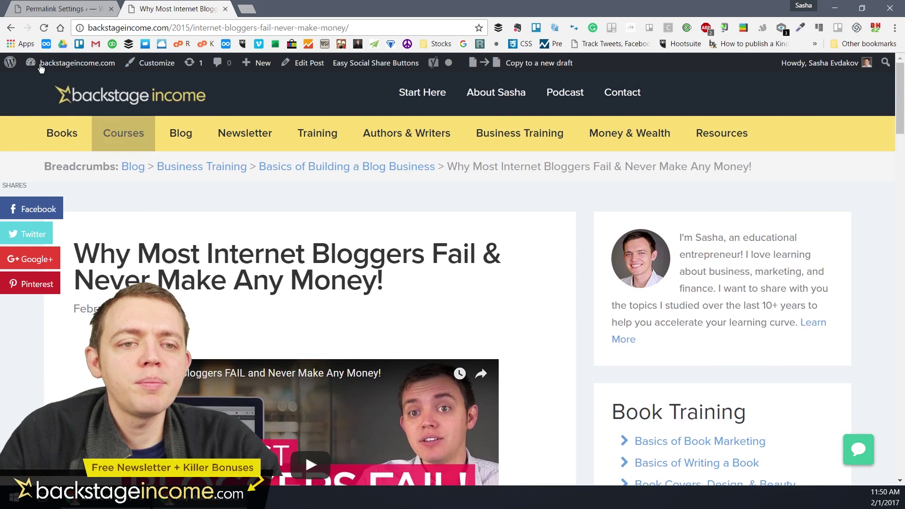
- Return to the Basics of Building a Blog Business category archive
left_click(10, 28)
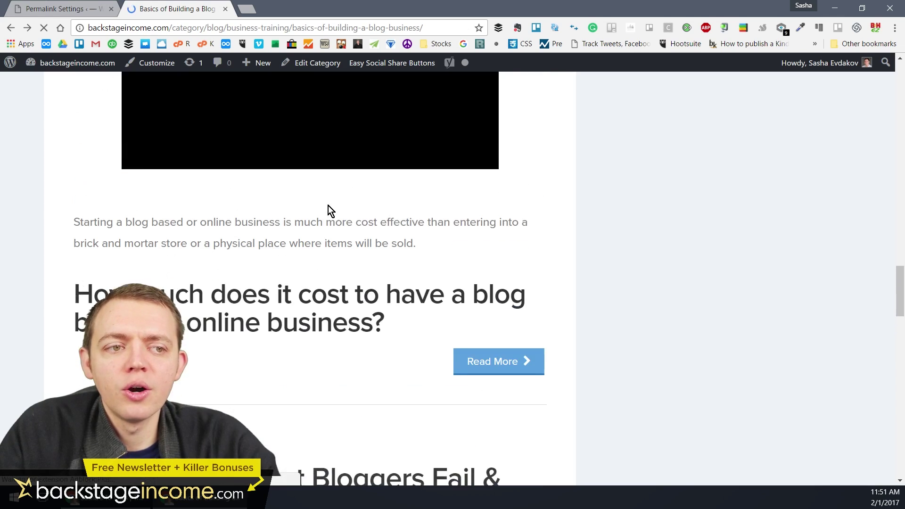
scroll(328, 205, "up", 20)
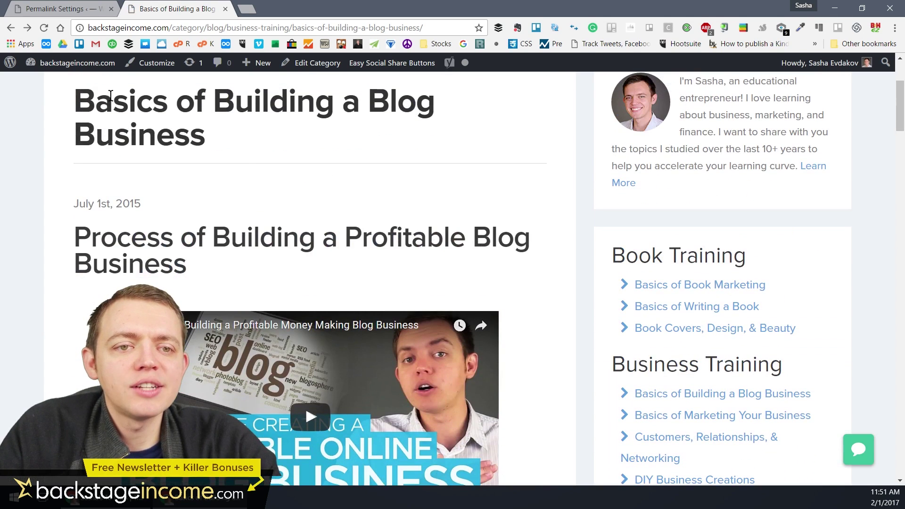
mouse_move(73, 70)
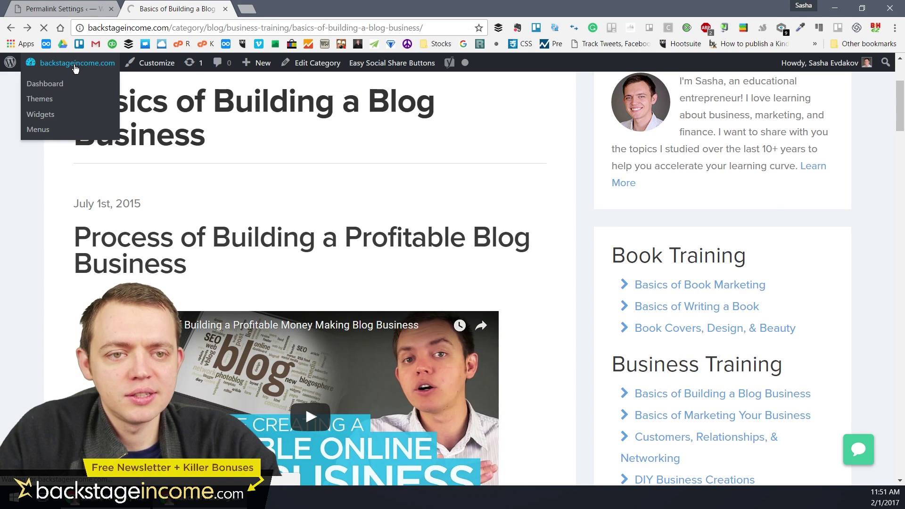
- Go from the site to the WordPress admin's All Posts list
left_click(77, 64)
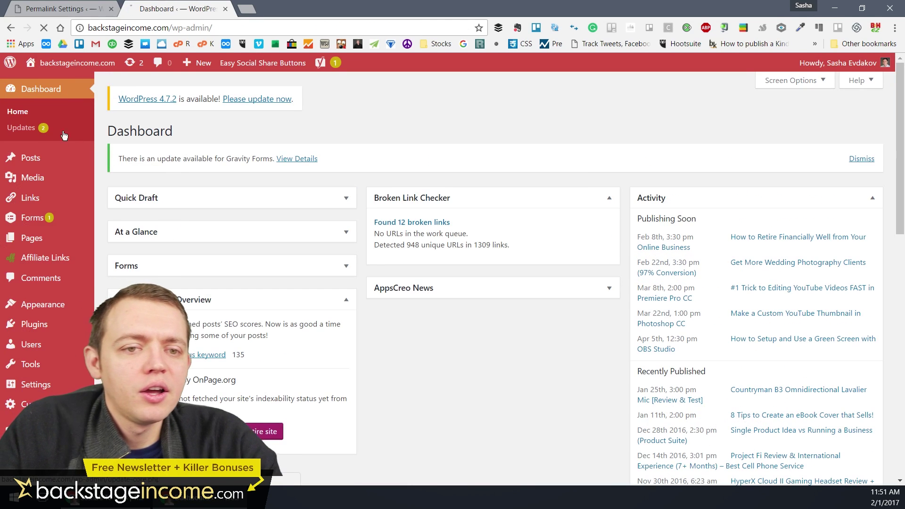
mouse_move(34, 155)
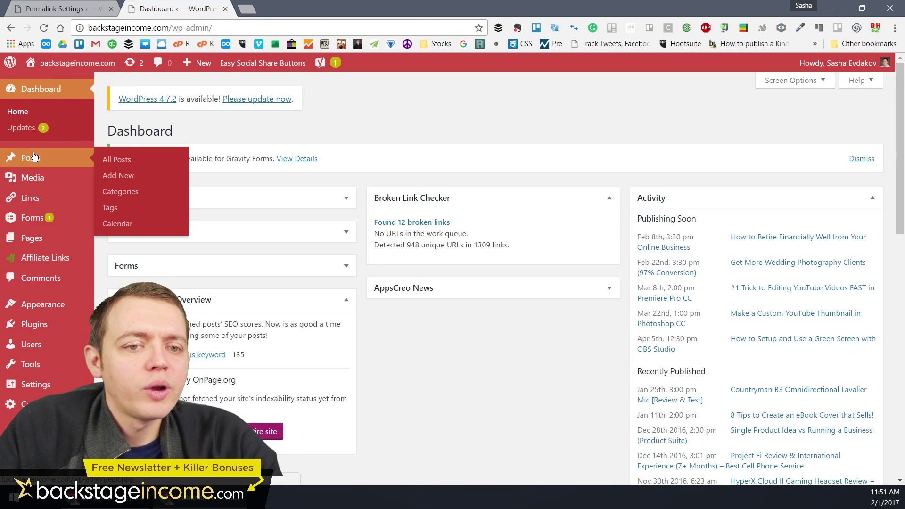
left_click(117, 163)
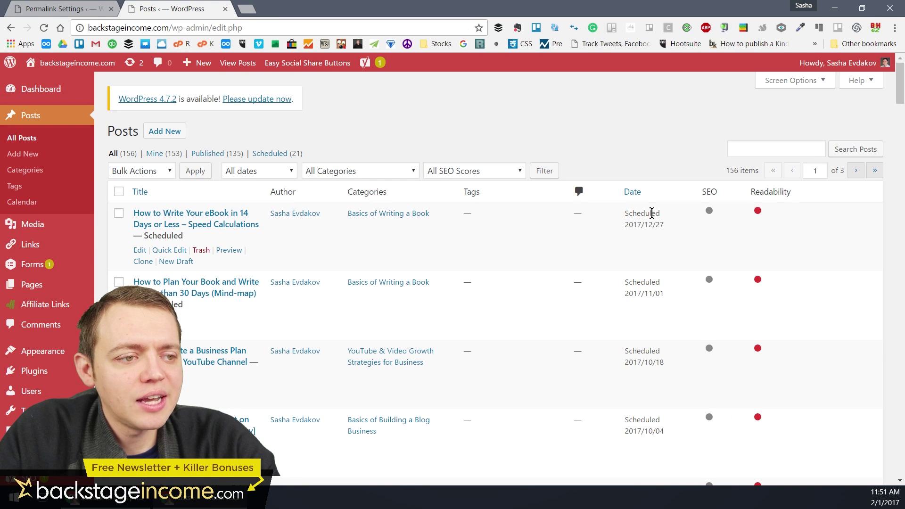
- Scroll the scheduled posts, then bring up Posts > Categories with its 26 categories
scroll(647, 225, "down", 2)
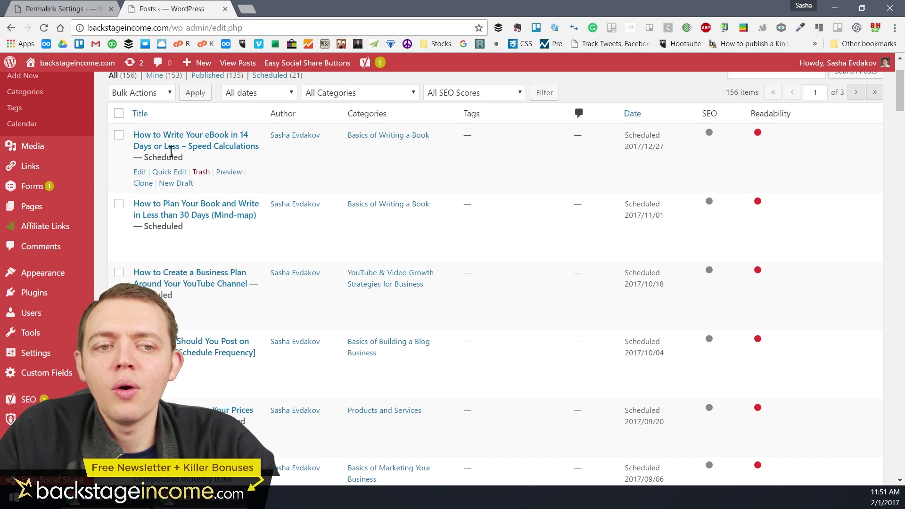
scroll(239, 252, "down", 8)
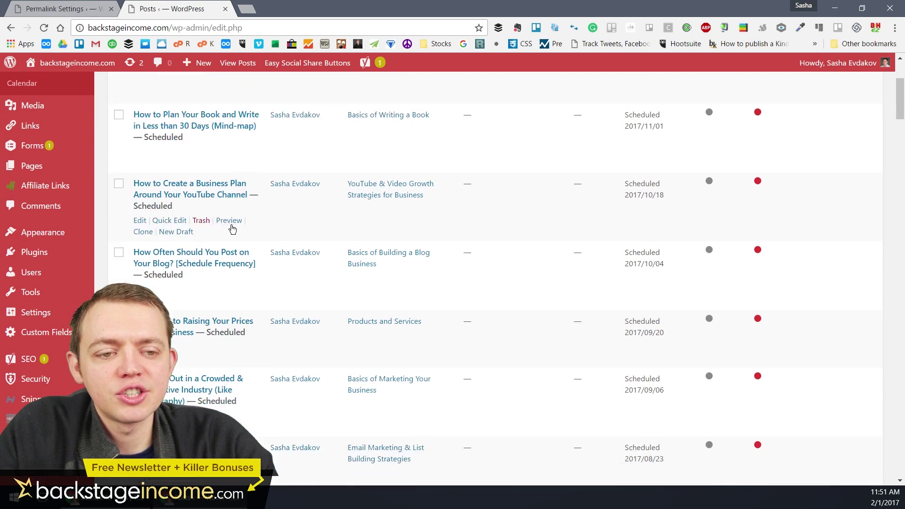
scroll(206, 224, "down", 4)
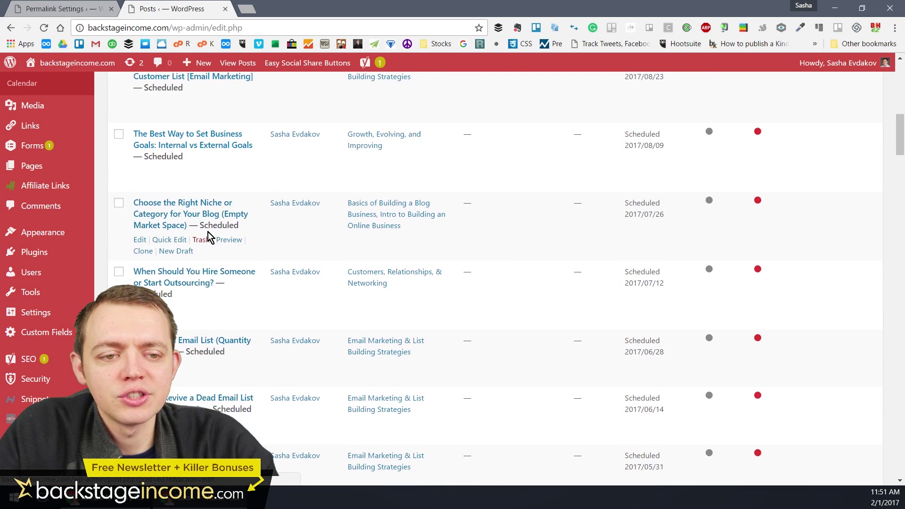
scroll(197, 285, "up", 15)
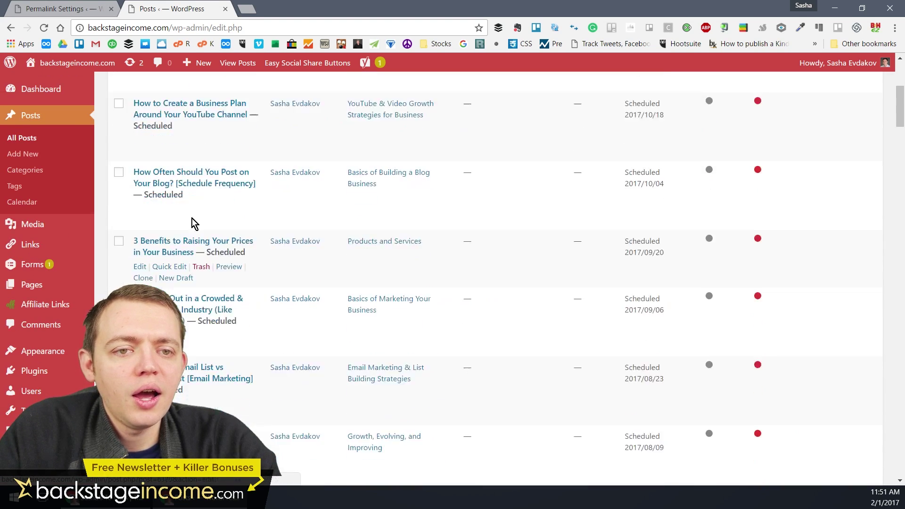
left_click(18, 173)
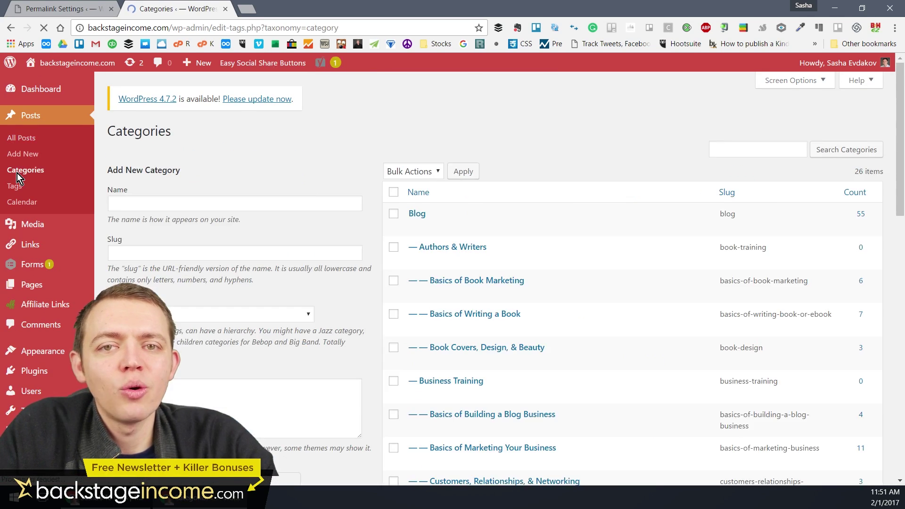
- Scroll the category hierarchy, go to All Pages, and open the Podcast page for editing
scroll(317, 222, "down", 3)
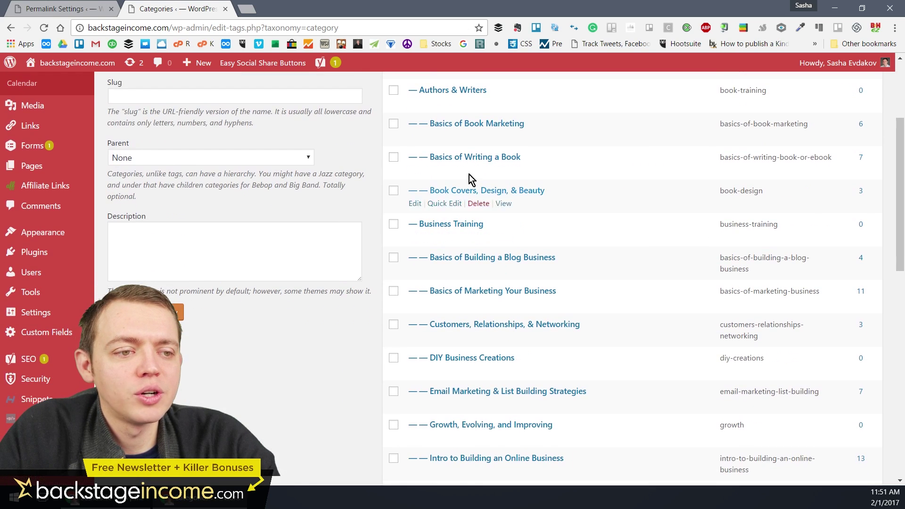
scroll(570, 253, "down", 5)
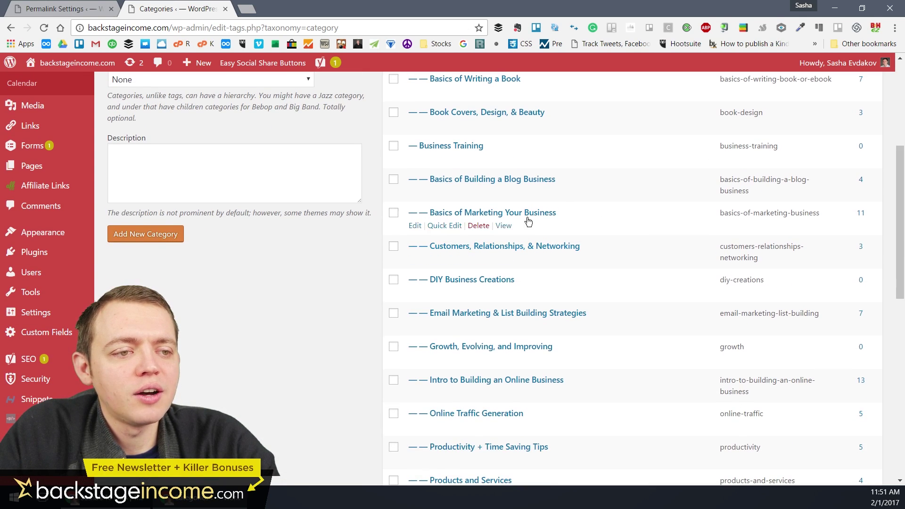
scroll(501, 243, "down", 2)
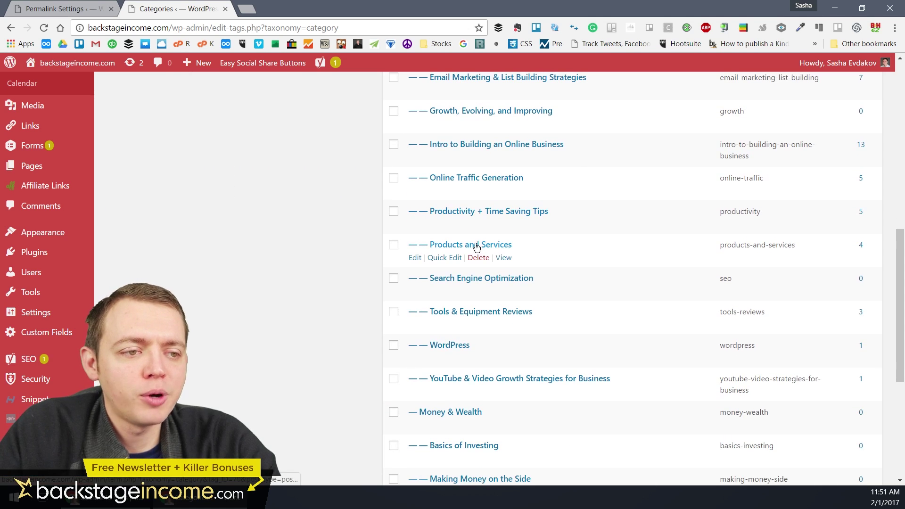
left_click(41, 173)
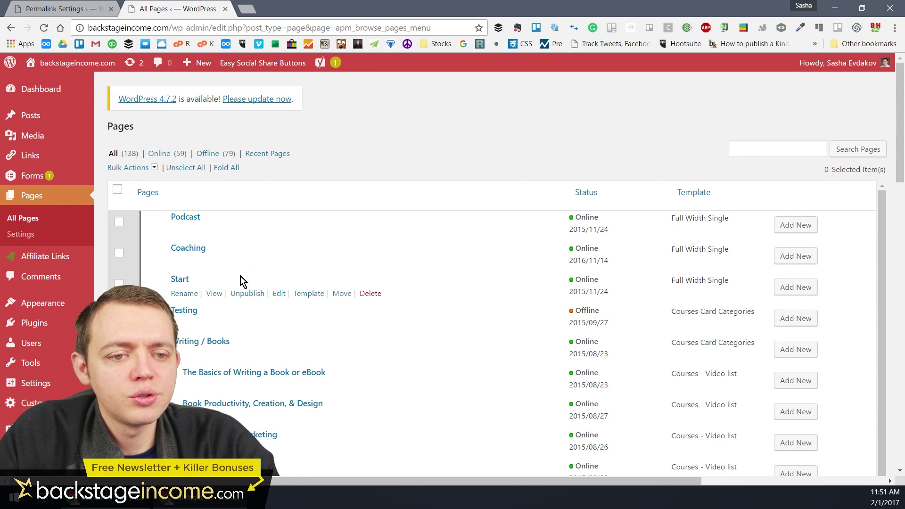
mouse_move(192, 229)
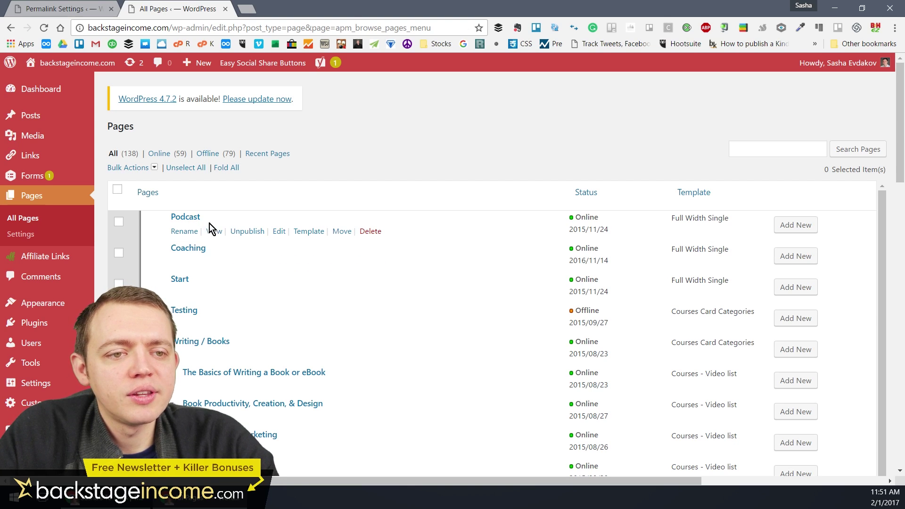
left_click(188, 219)
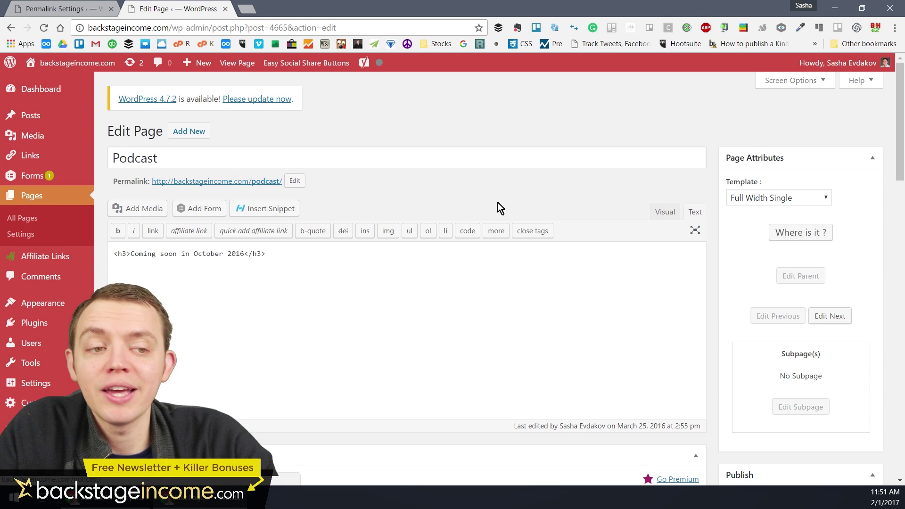
- Check the Podcast page's status options and cancel, keeping it Published
scroll(580, 214, "down", 5)
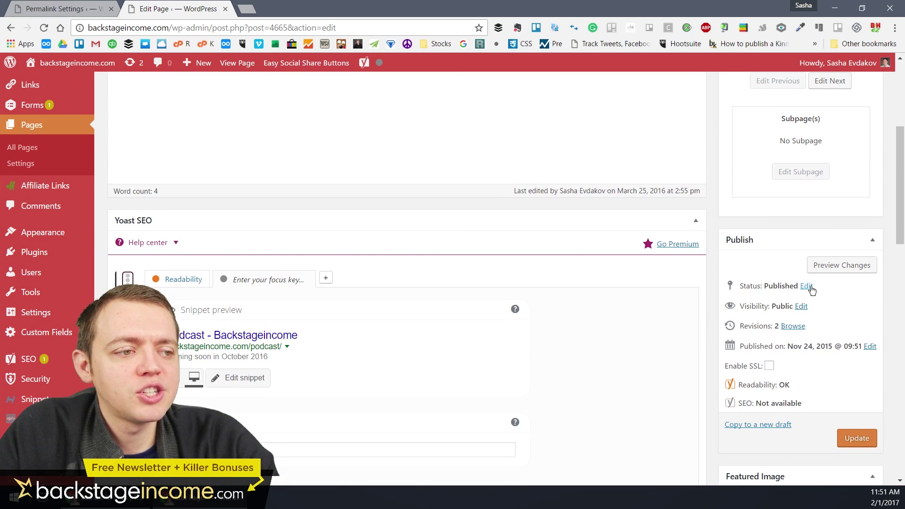
left_click(806, 287)
left_click(788, 303)
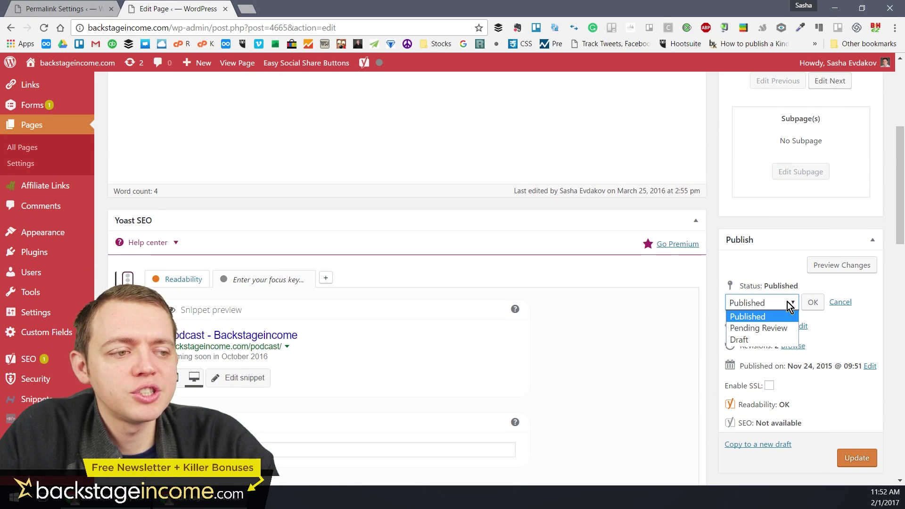
left_click(788, 303)
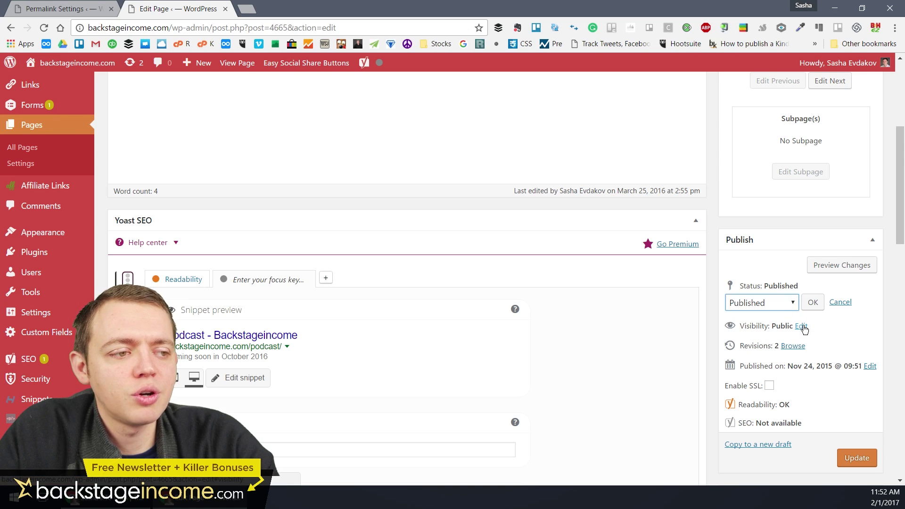
left_click(841, 303)
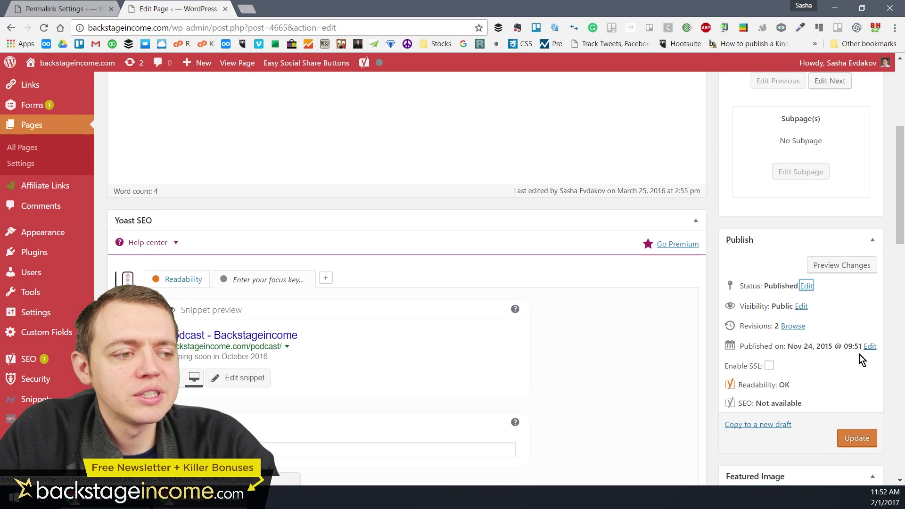
- Check the published date's month list and cancel, leaving the date unchanged
left_click(870, 346)
left_click(745, 363)
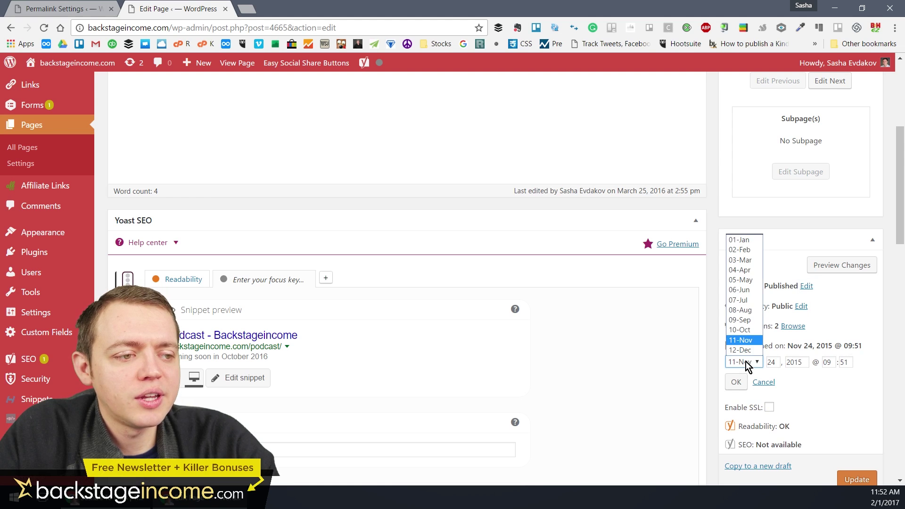
left_click(746, 364)
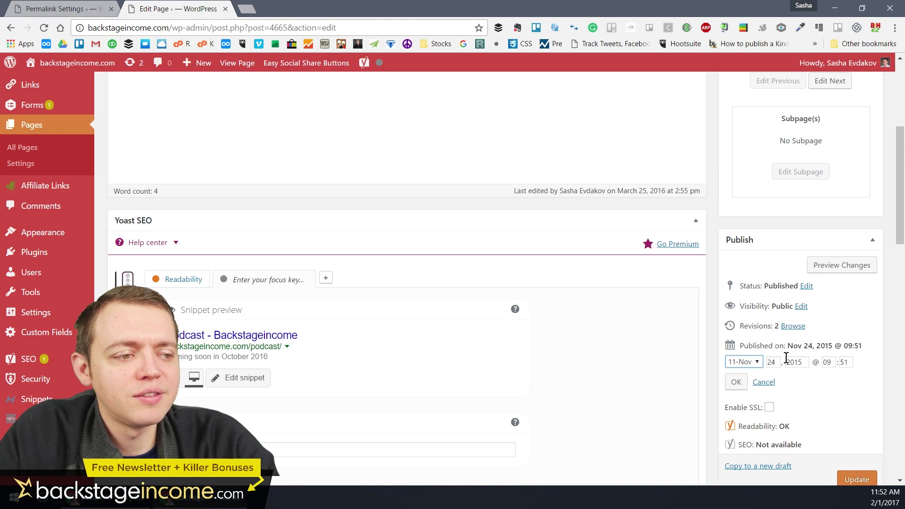
left_click(764, 382)
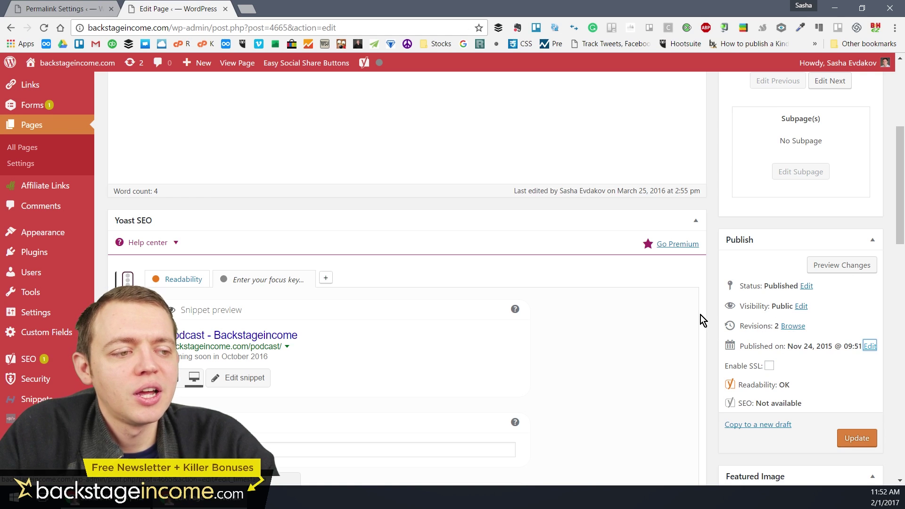
scroll(702, 320, "down", 5)
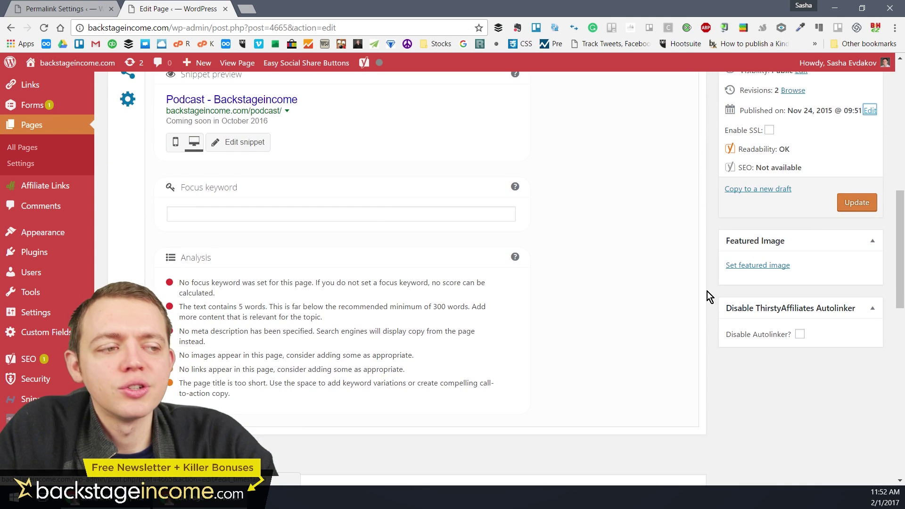
scroll(694, 265, "up", 7)
scroll(694, 263, "up", 3)
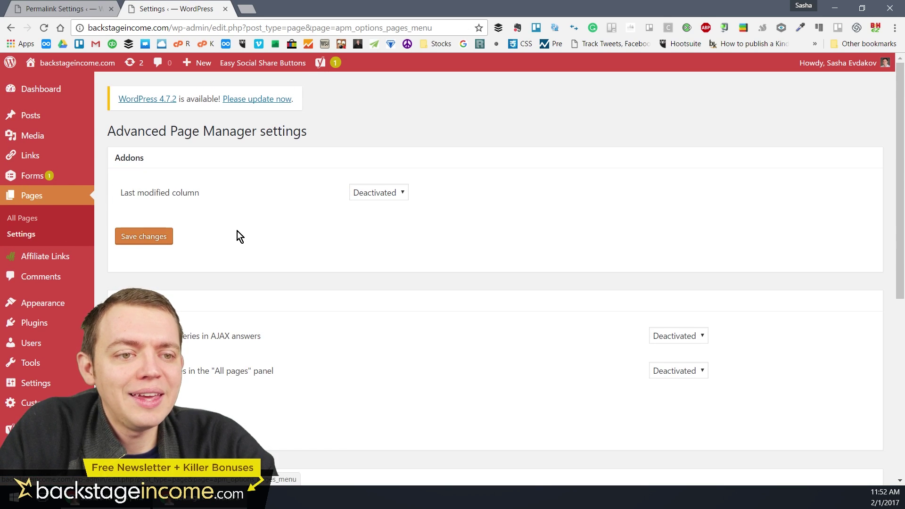
- Scroll the Advanced Page Manager settings, leaving last-modified column and AJAX query display Deactivated
scroll(285, 234, "down", 5)
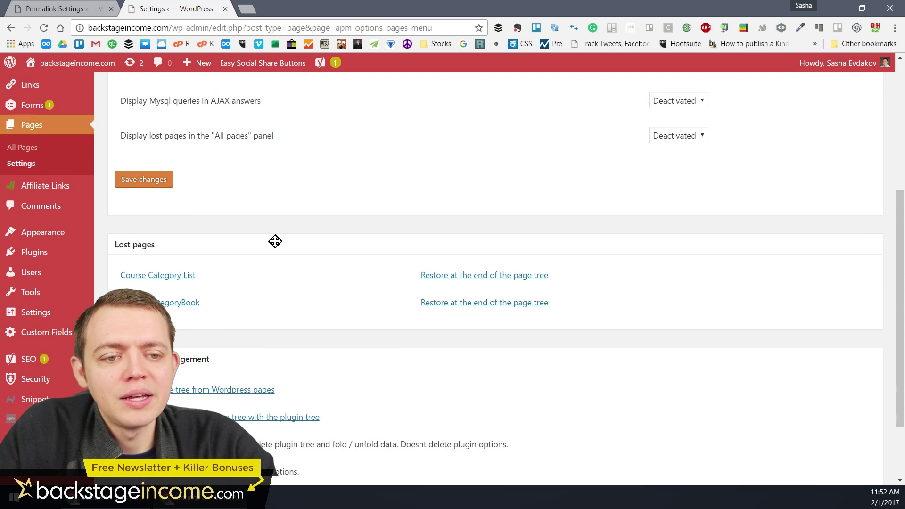
scroll(276, 241, "down", 2)
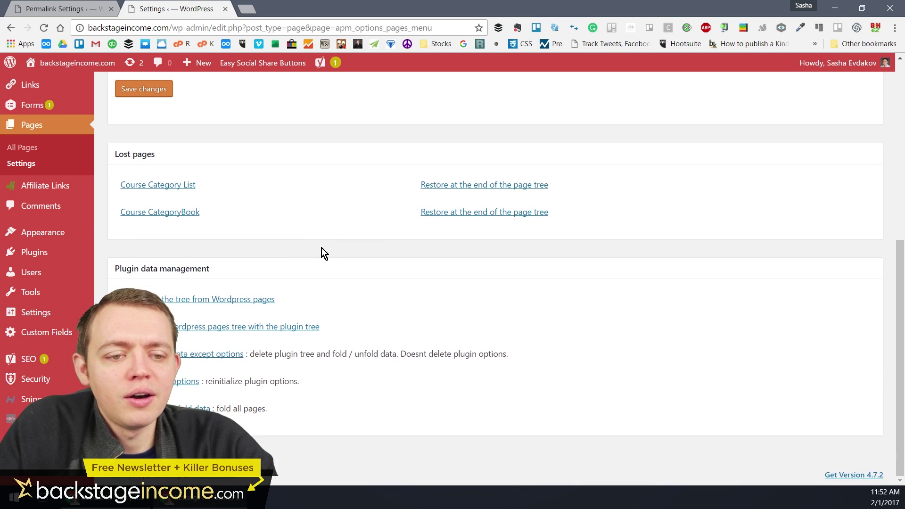
scroll(219, 217, "up", 7)
mouse_move(51, 121)
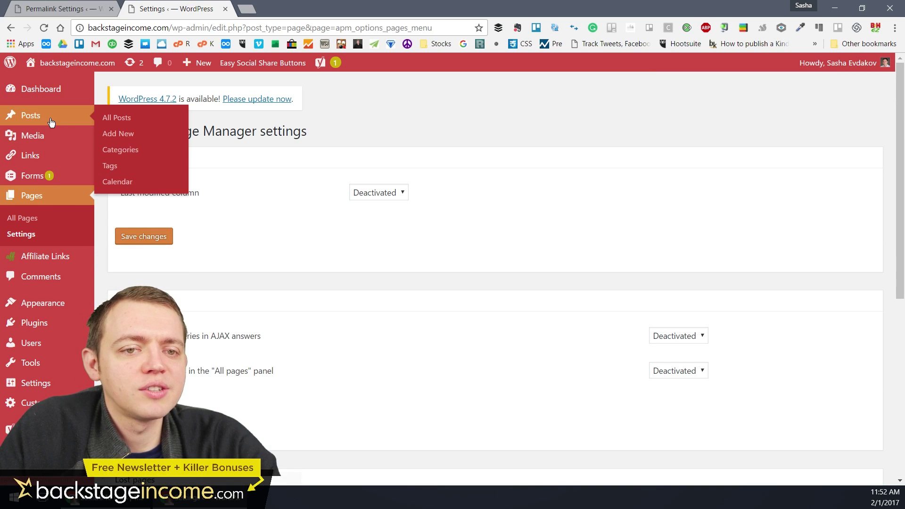